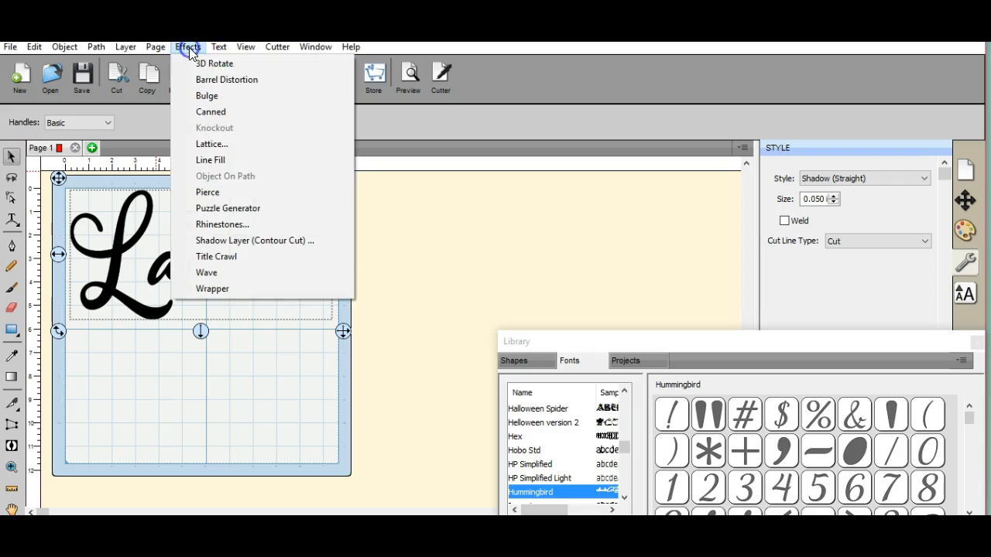
Add a Shadow Layer with a size of 0.150 in around the Lakota text.
click(246, 240)
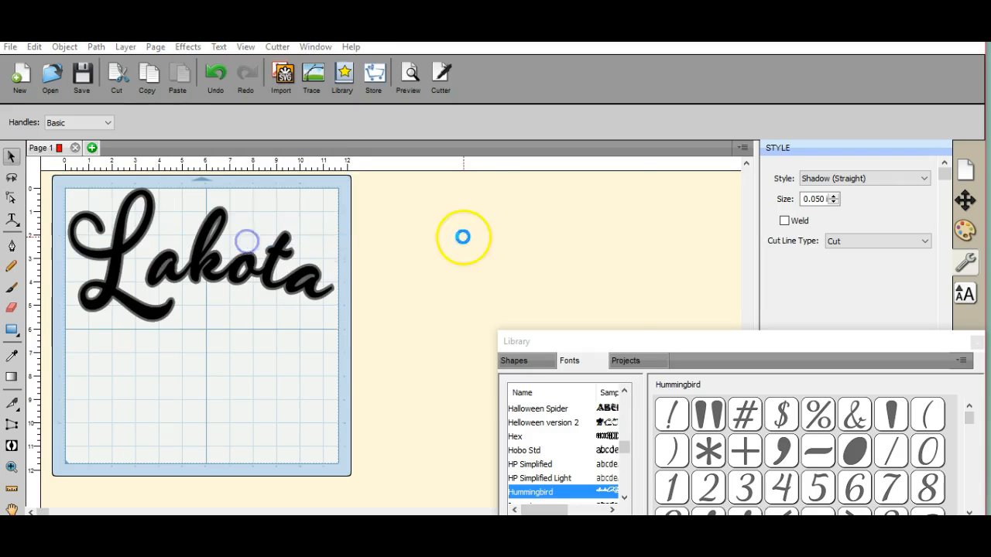
click(578, 240)
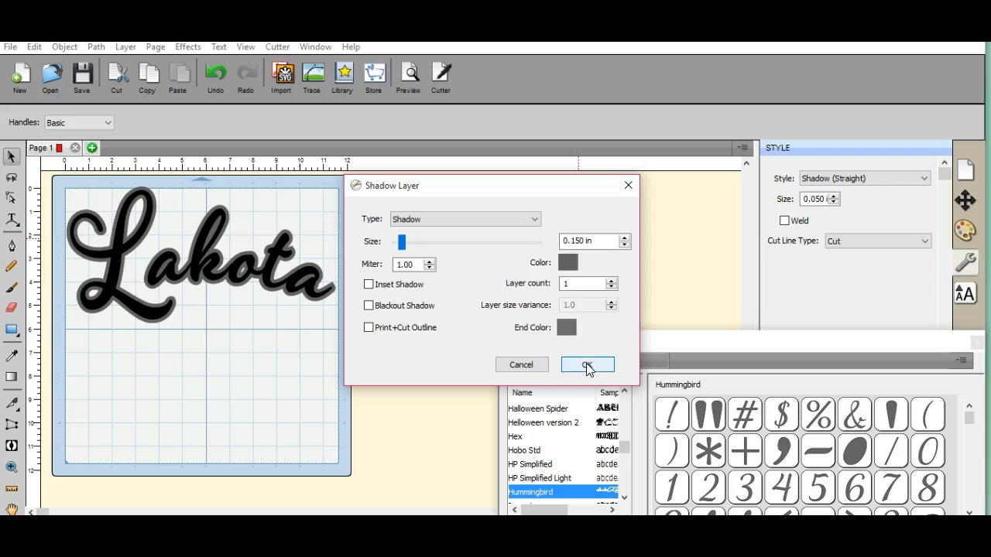
click(582, 240)
click(572, 365)
click(582, 366)
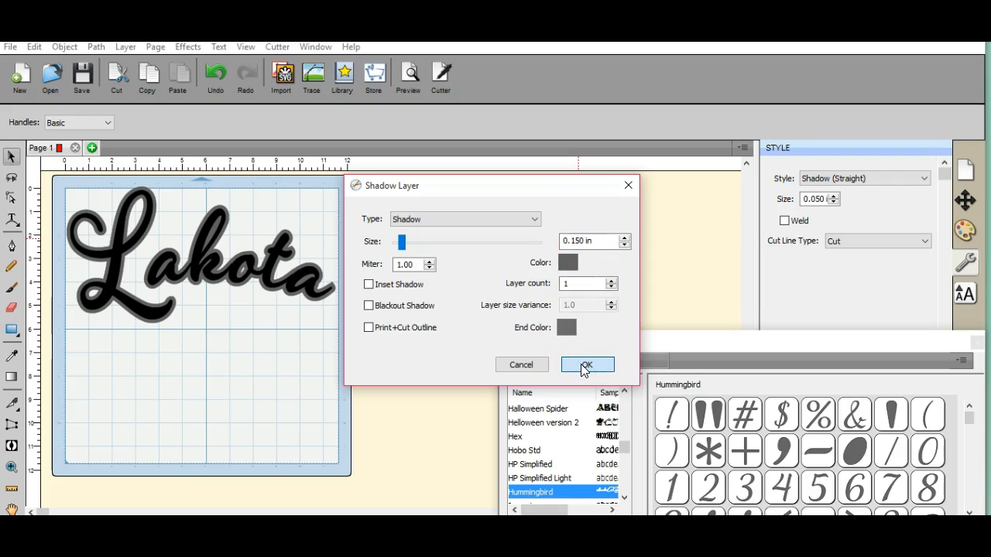
Add the arched text "Raiders" in the empty area below Lakota, with the arch text placement set to Inside.
click(172, 414)
click(14, 219)
drag(14, 219, 54, 278)
click(150, 318)
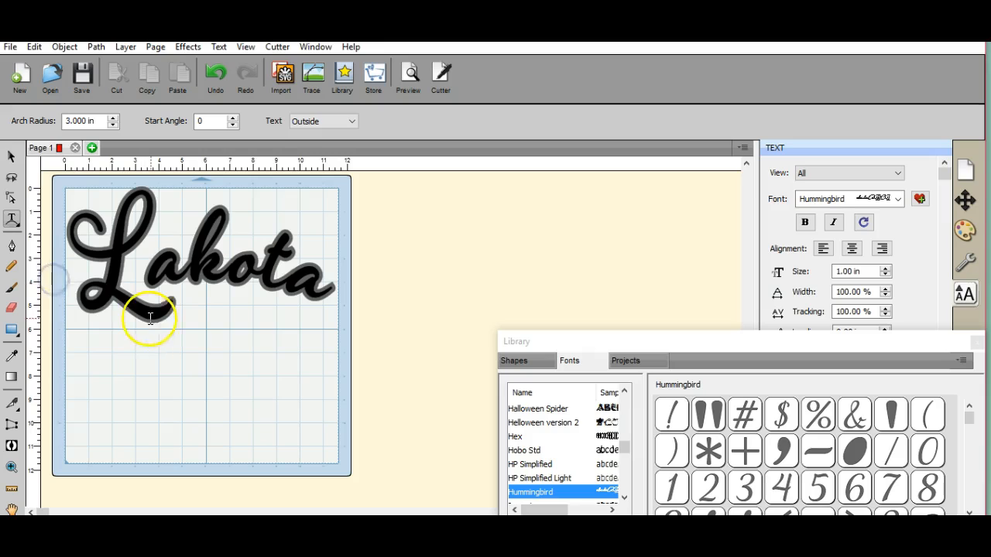
click(355, 121)
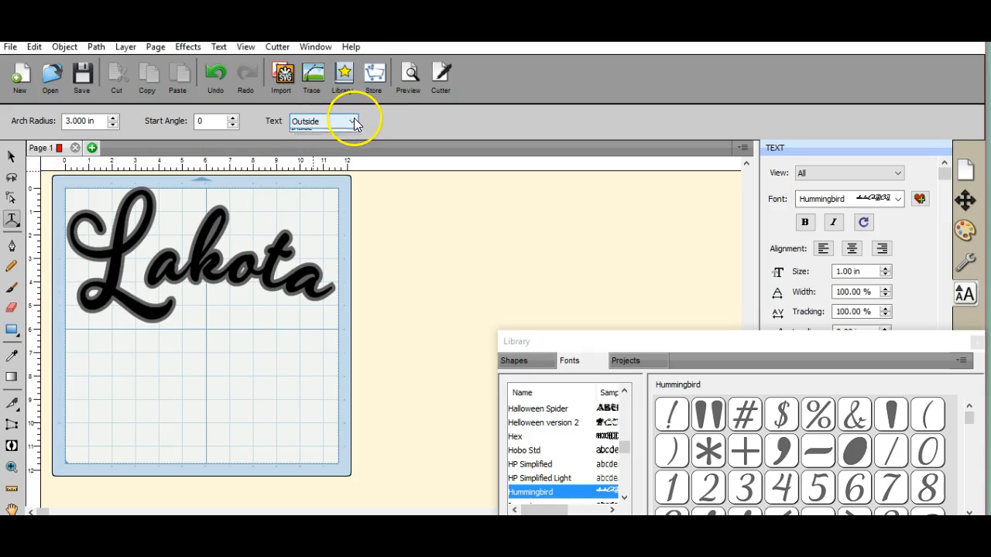
click(346, 142)
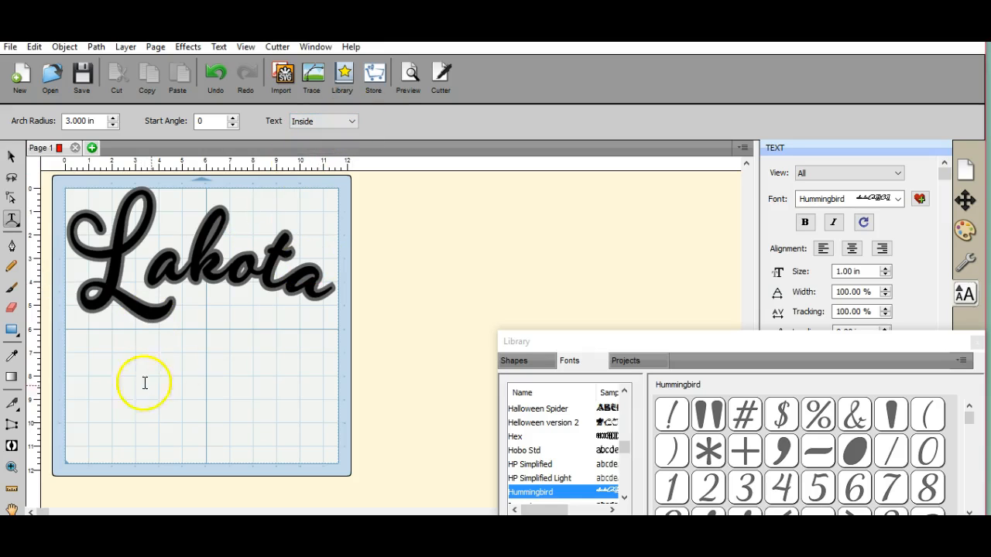
click(99, 397)
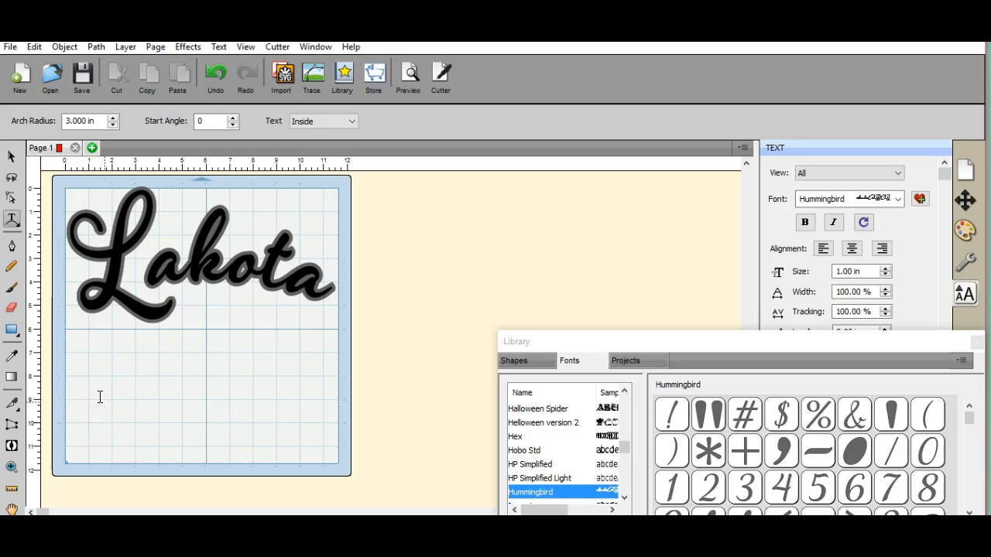
text(Raiders)
Move the Raiders text directly beneath Lakota and enlarge it to about 11 in wide to fill the mat's lower half.
click(11, 157)
click(80, 390)
drag(68, 378, 59, 328)
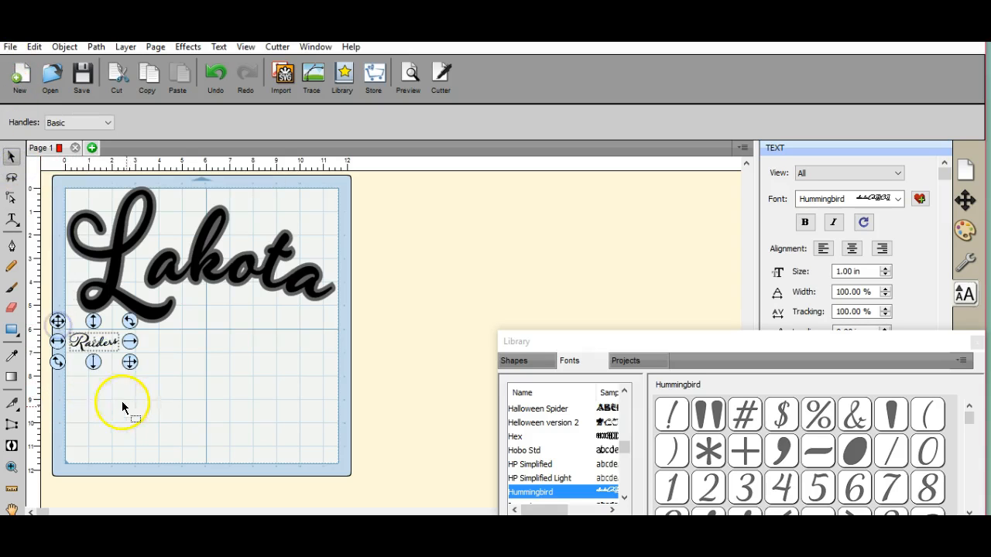
click(130, 367)
drag(130, 367, 344, 470)
click(200, 467)
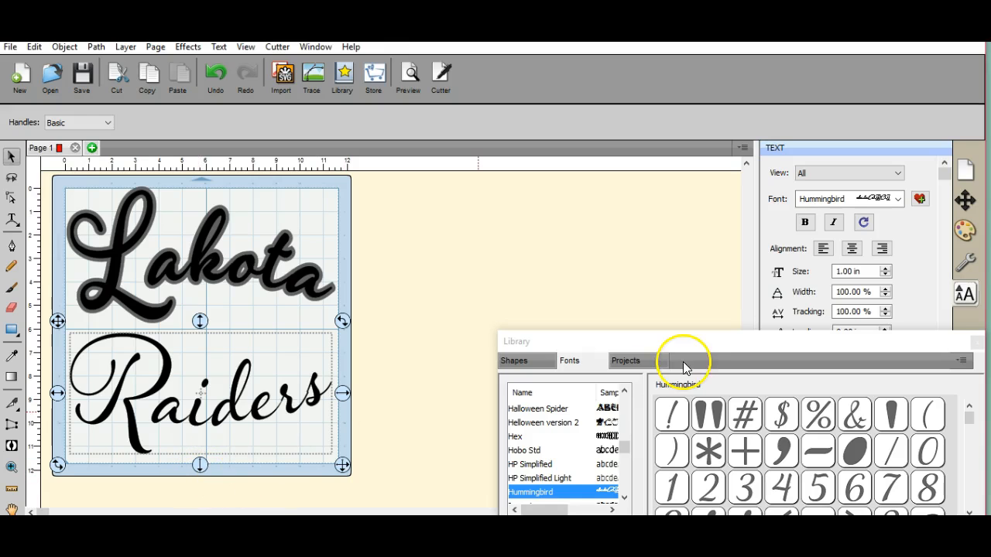
Set the style of the Raiders text to Shadow (Straight).
click(967, 263)
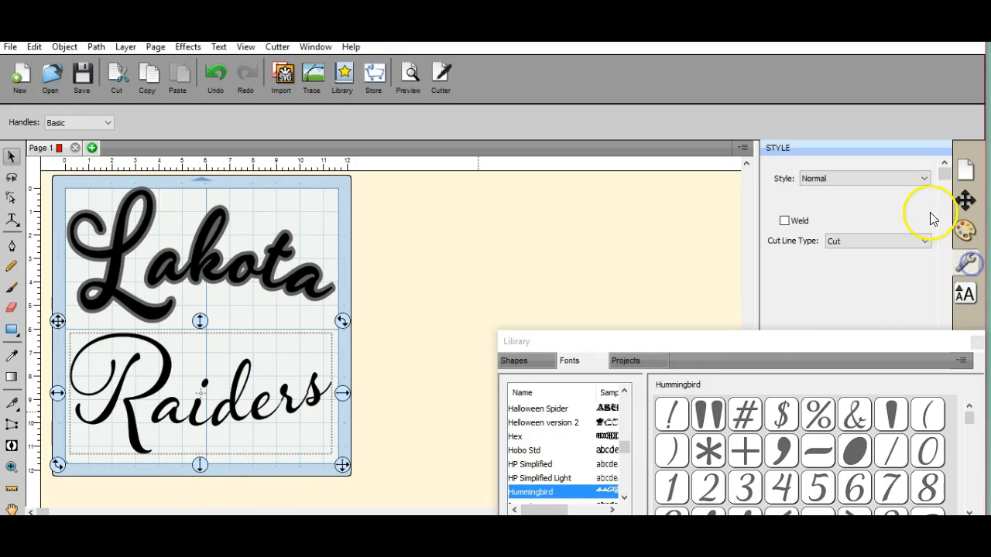
click(923, 179)
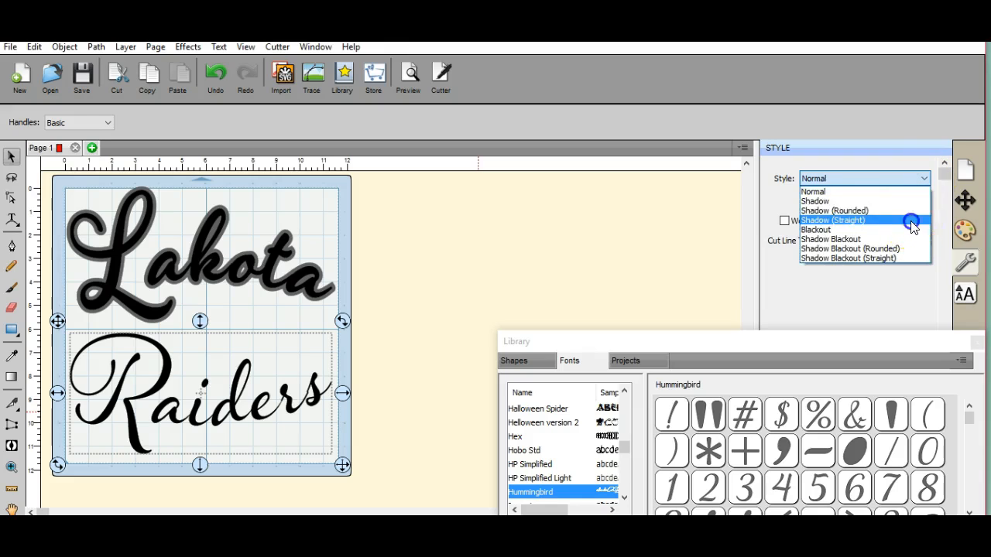
click(910, 221)
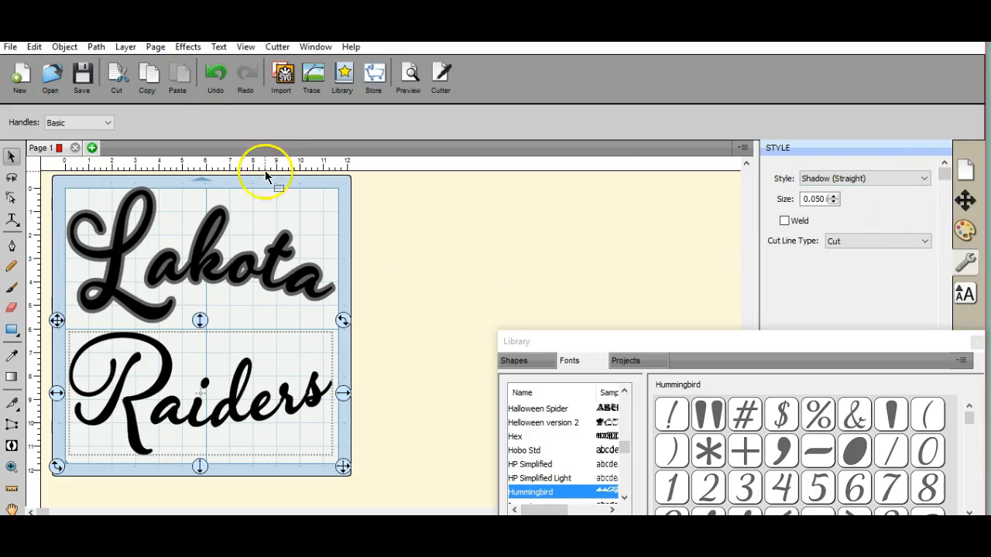
Add a 0.150 in Shadow Layer around the Raiders text and close the font library.
click(188, 47)
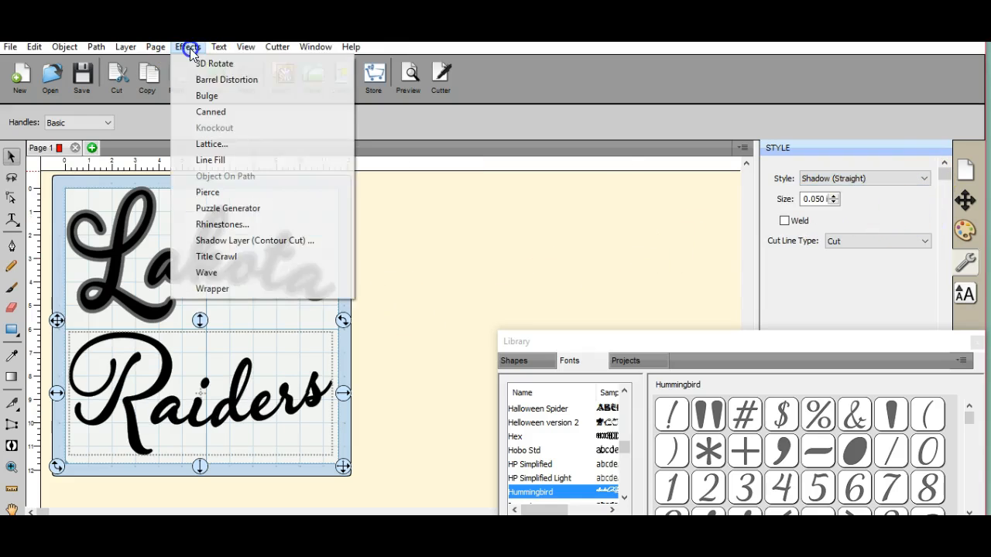
click(248, 240)
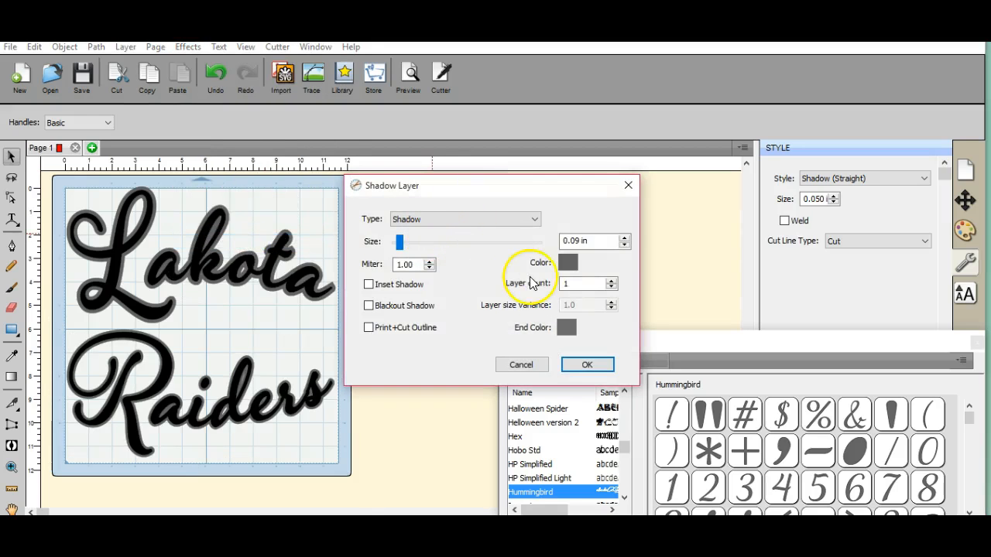
double_click(577, 241)
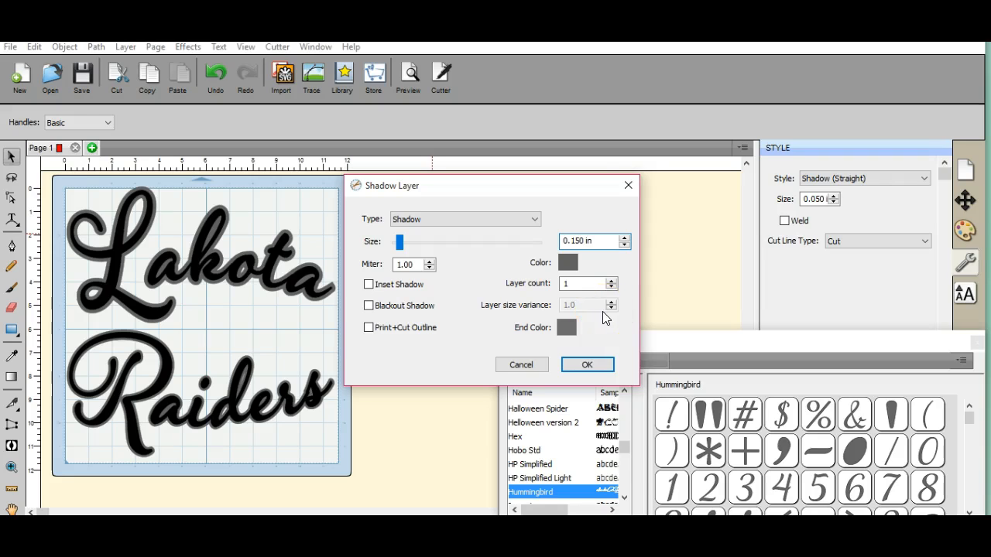
click(578, 363)
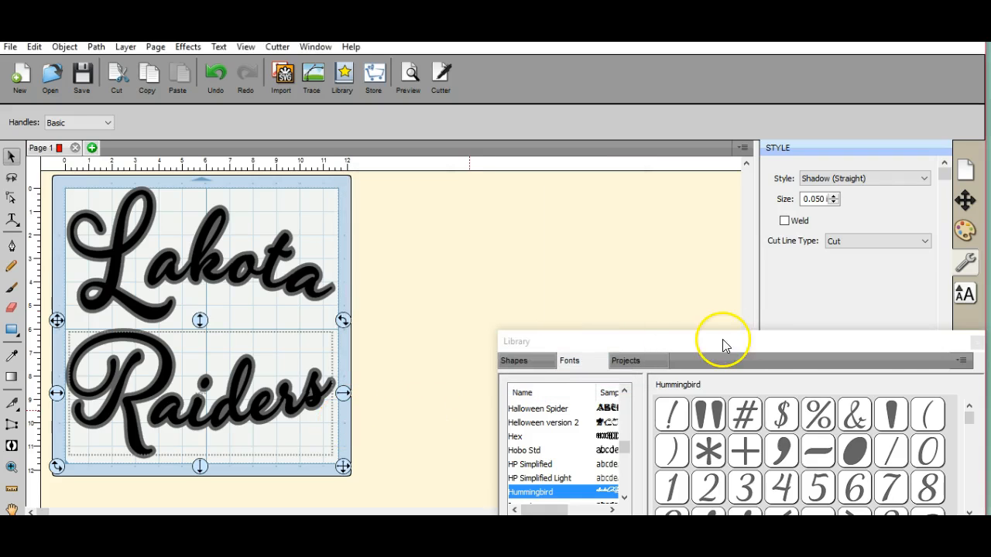
click(977, 342)
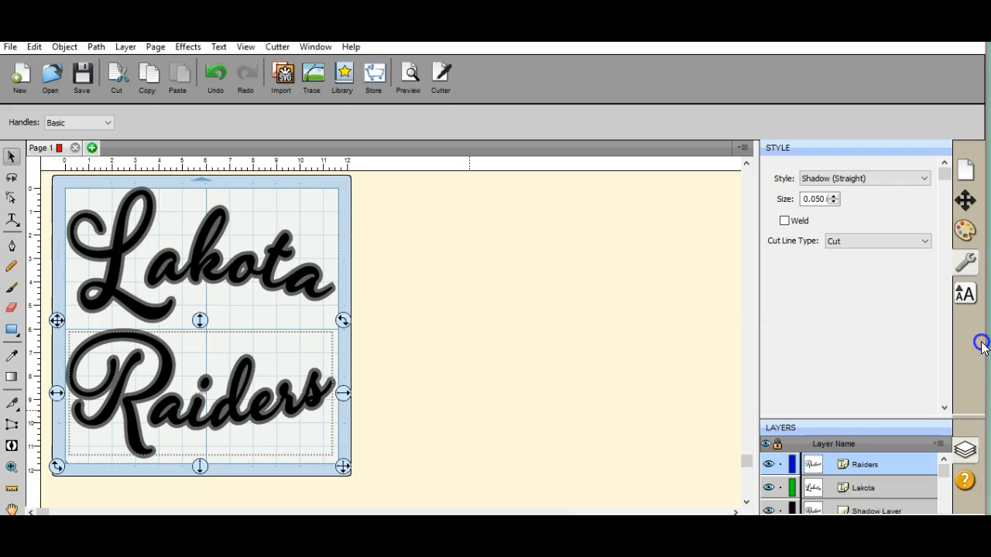
Add a second page named Page 2 to the project and return to Page 1.
click(198, 257)
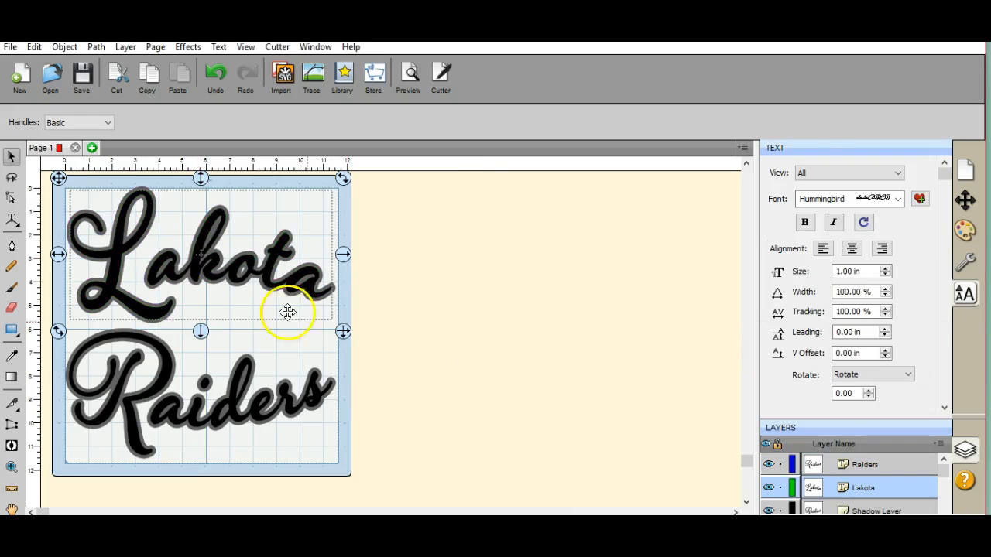
click(92, 148)
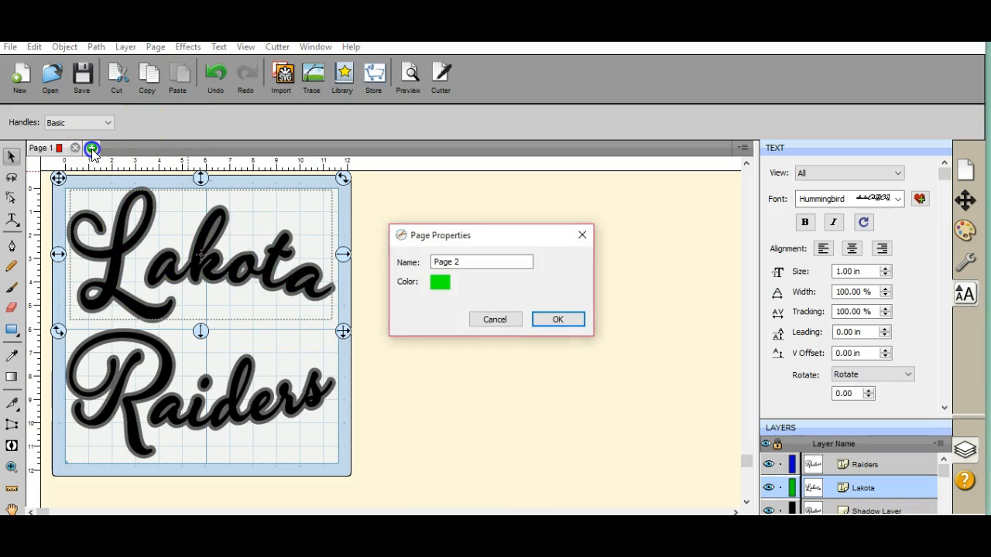
key(Return)
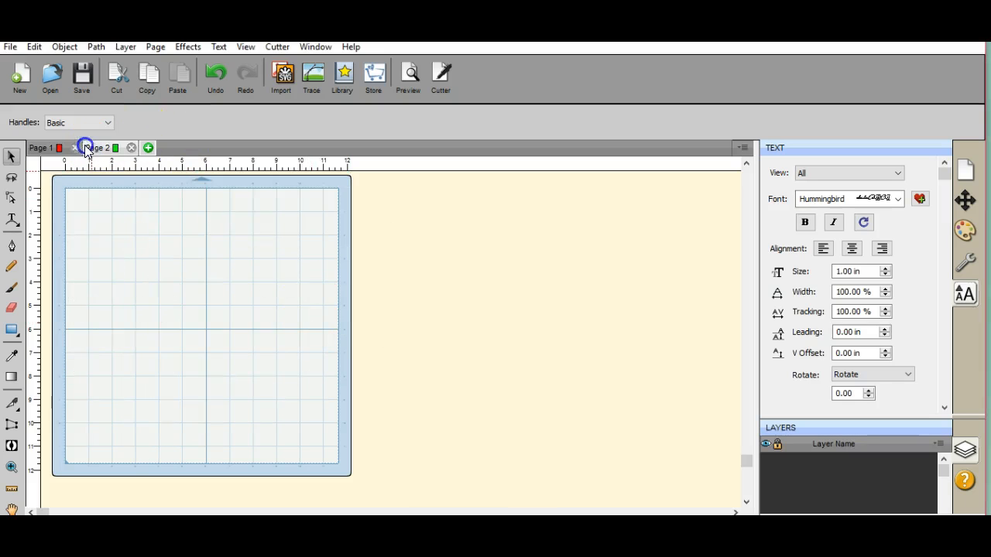
click(60, 149)
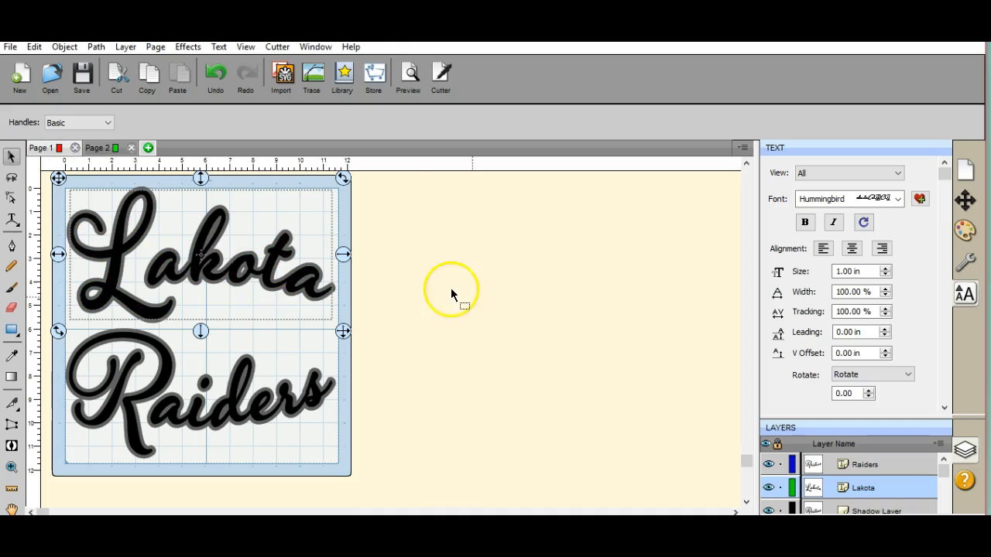
Send the shadow layer behind Raiders to Page 2.
click(381, 393)
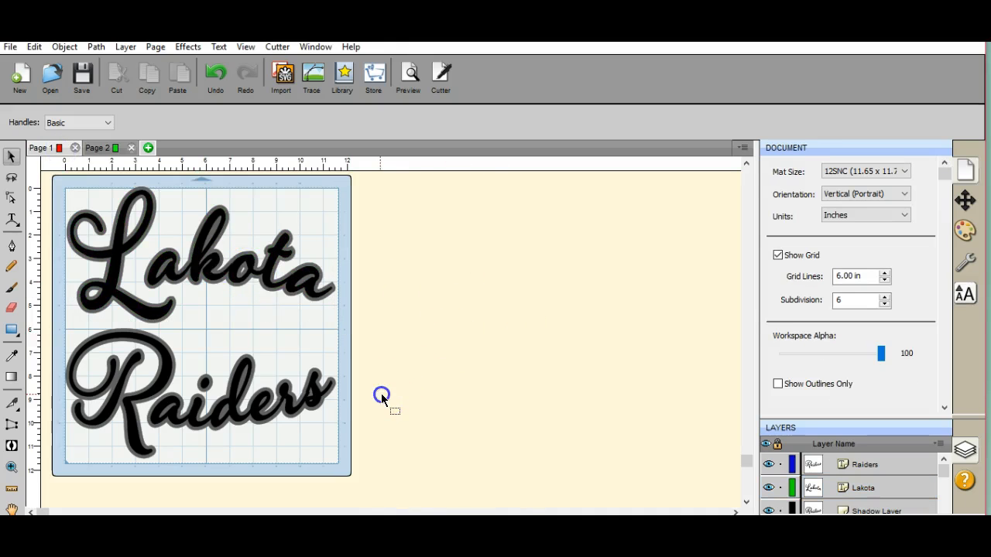
click(319, 377)
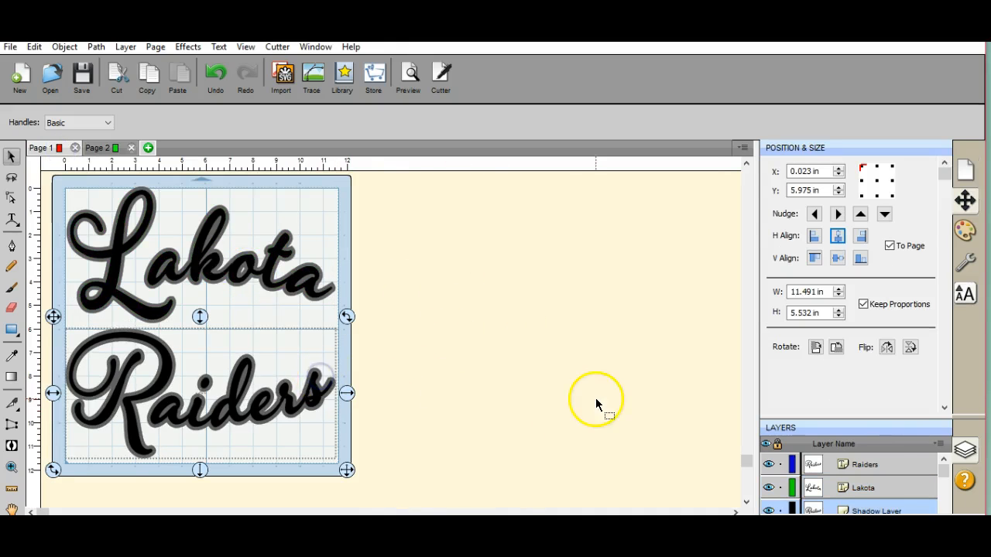
click(938, 444)
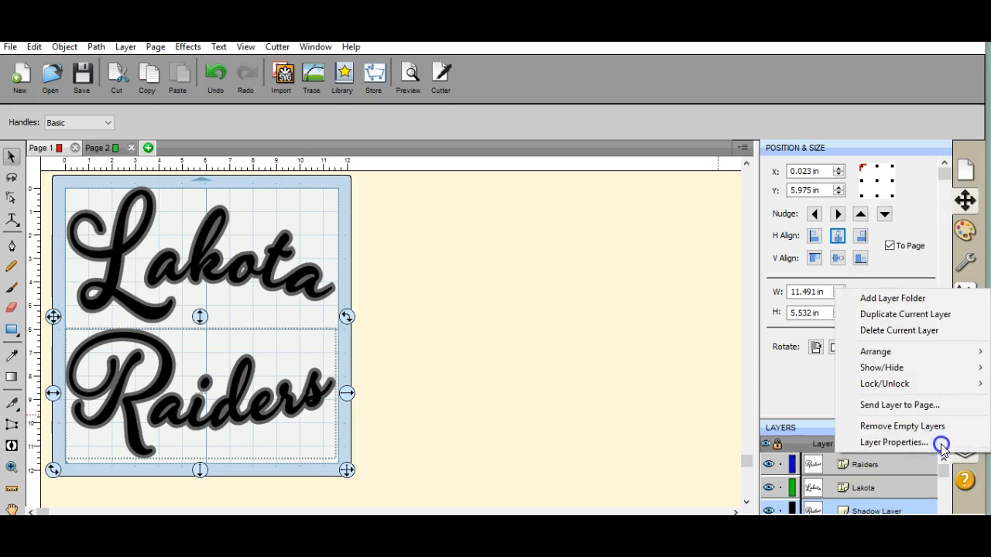
click(923, 405)
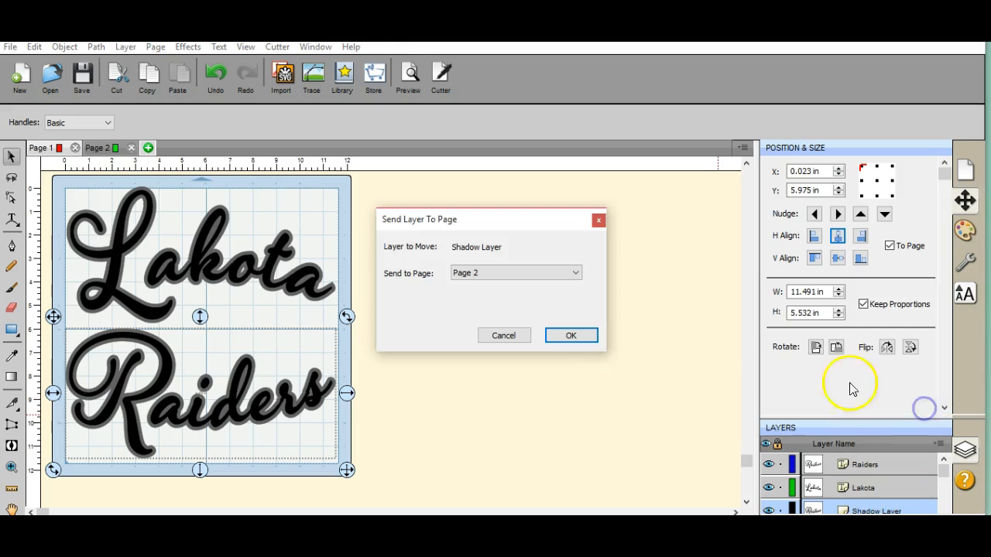
click(573, 335)
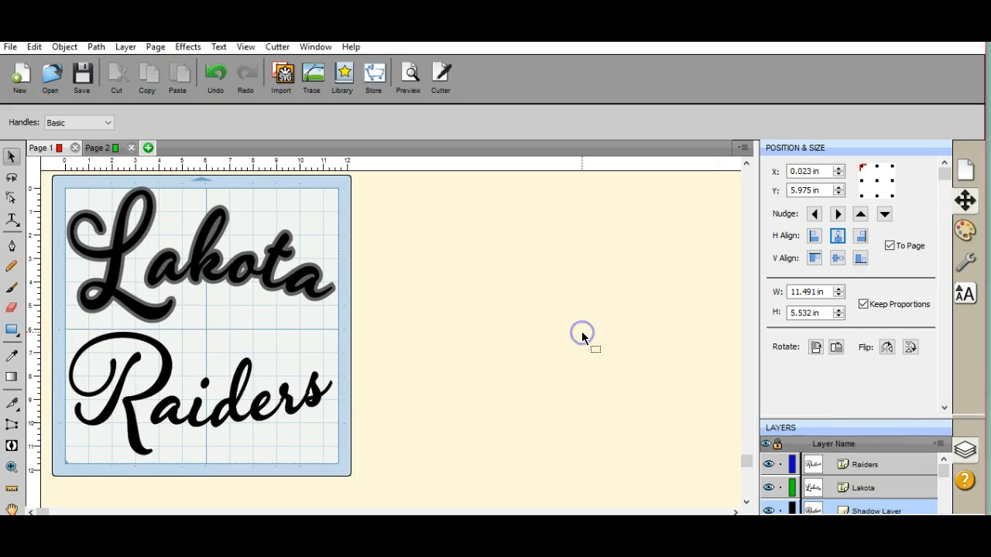
Send the shadow layer behind Lakota to Page 2.
click(288, 244)
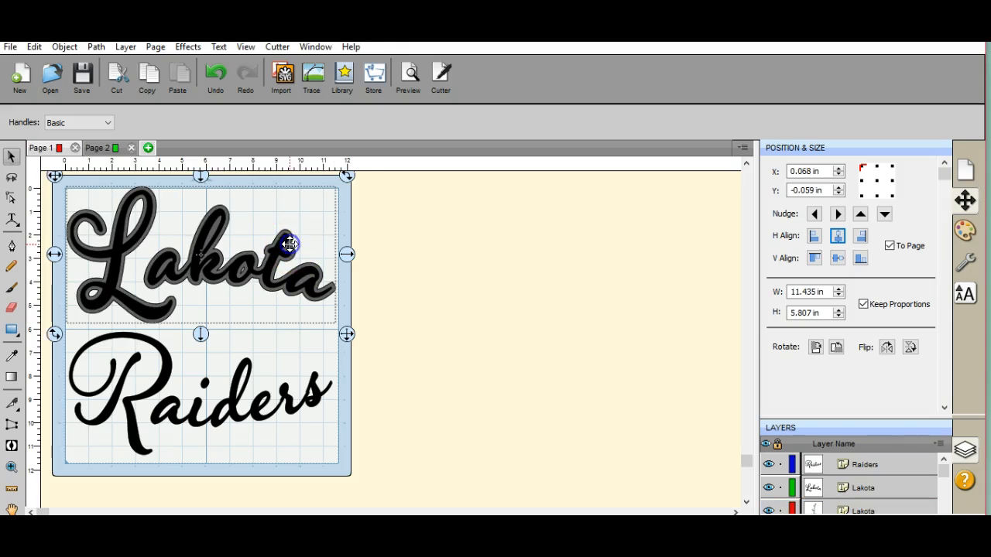
click(939, 445)
click(921, 404)
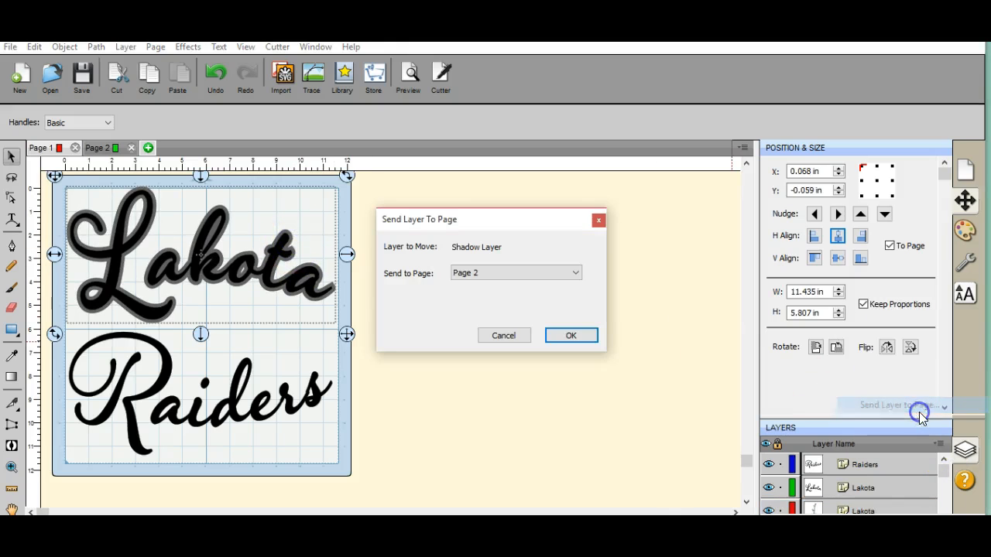
click(585, 333)
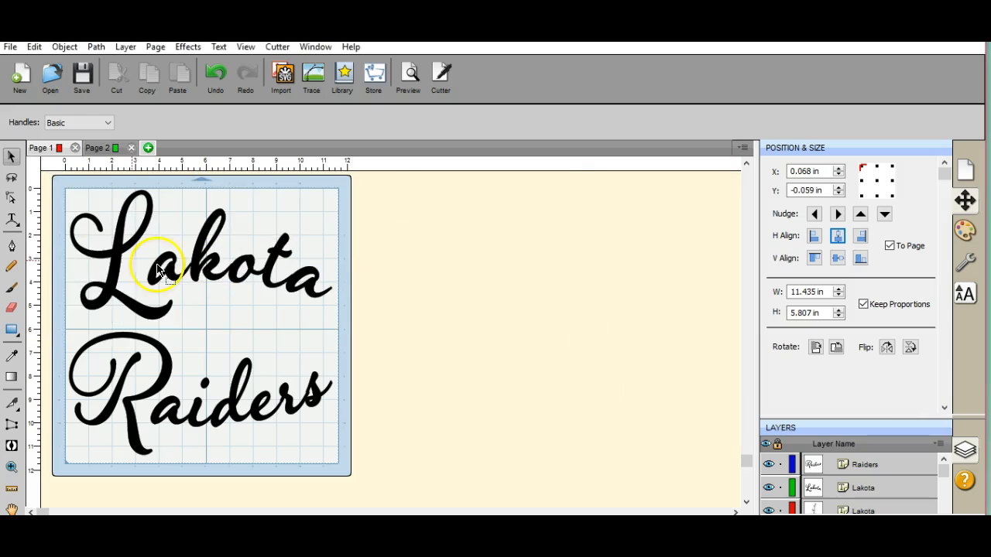
Select the Lakota text on Page 1 and merge its letters with a path Union.
drag(67, 198, 338, 326)
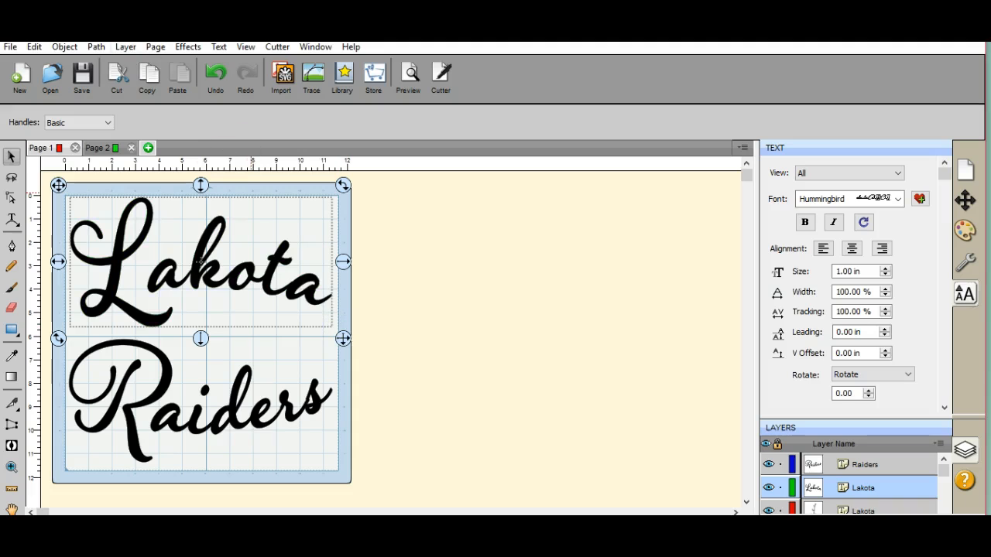
click(99, 48)
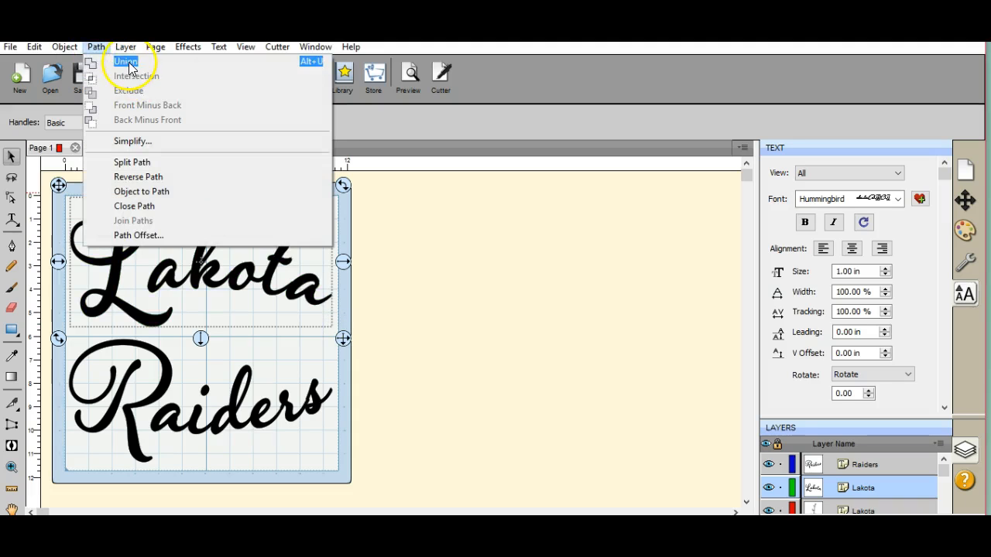
click(128, 61)
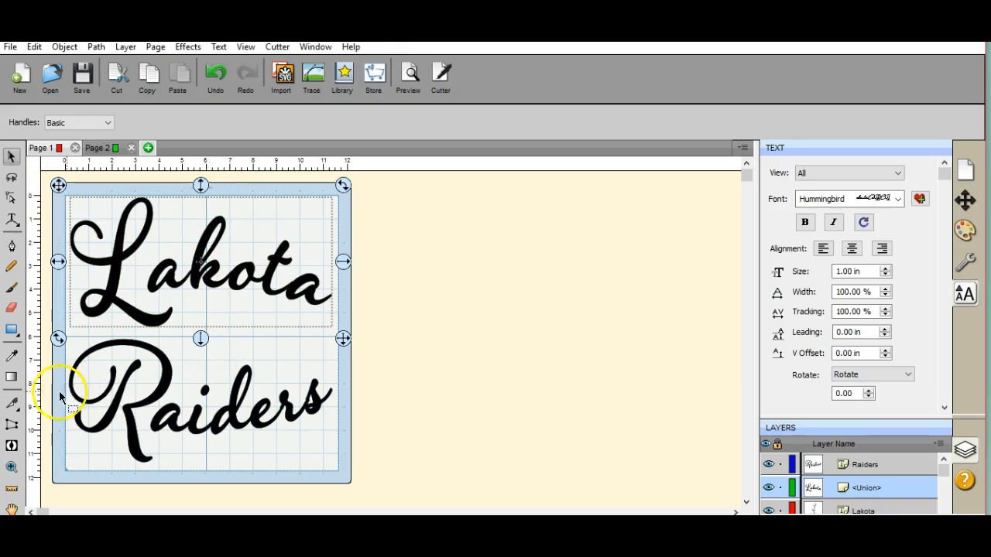
Select the Raiders text on Page 1 and merge its letters with a path Union.
click(57, 359)
drag(81, 346, 374, 504)
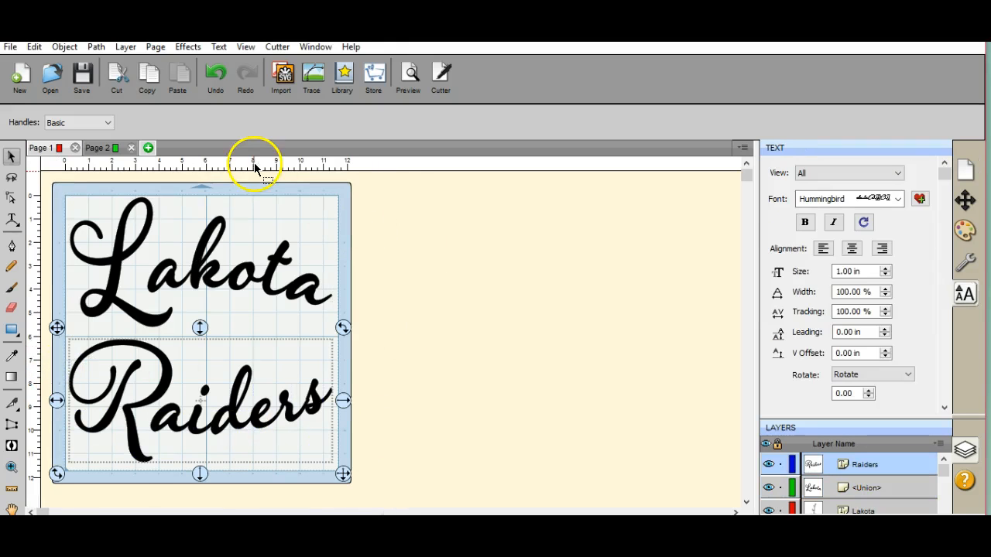
click(97, 47)
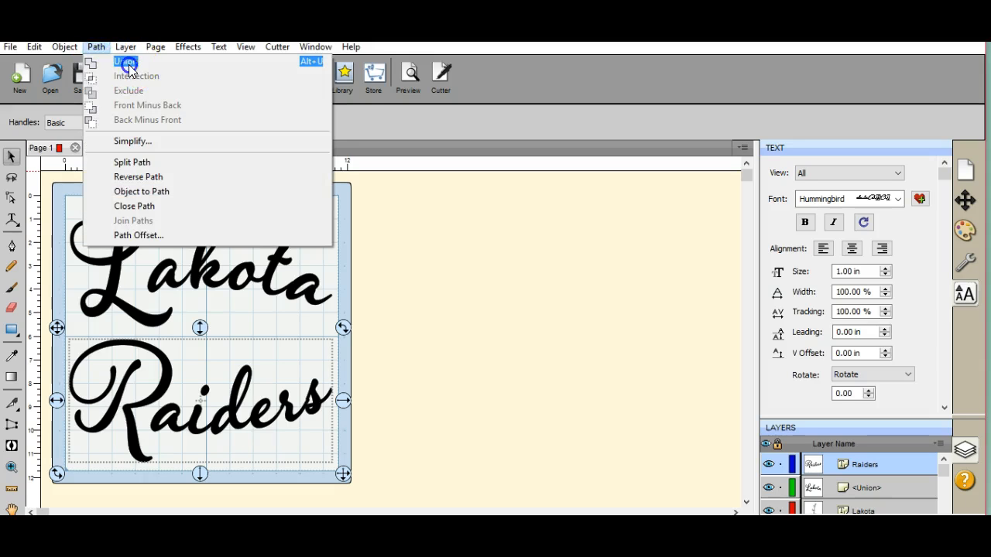
click(127, 67)
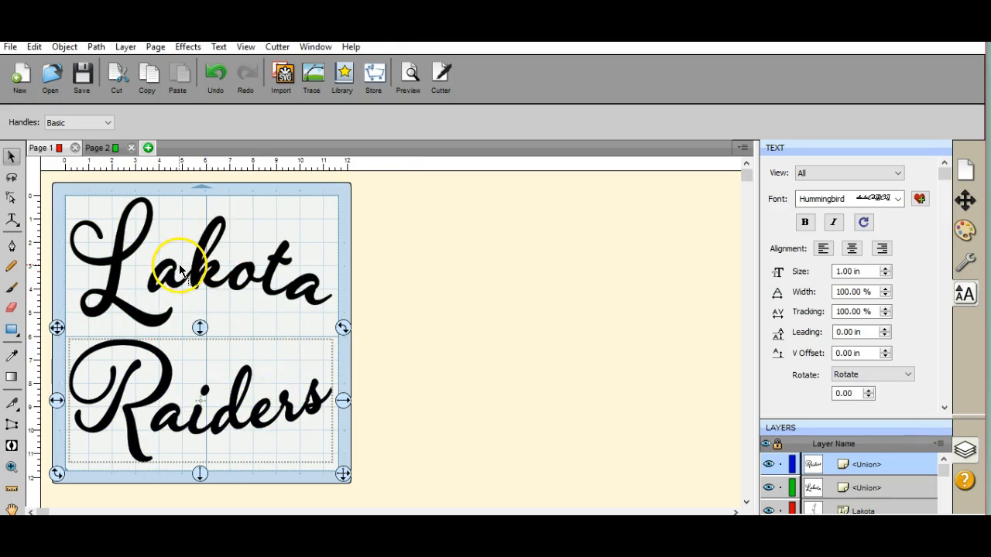
Review the Lakota and Raiders shadow layers on Page 2 and the united lettering on Page 1.
click(101, 150)
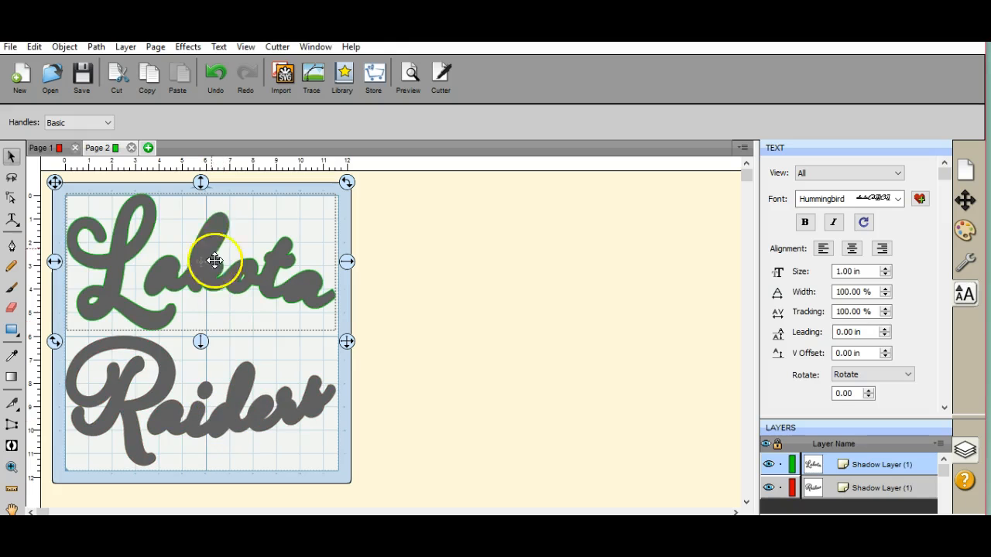
click(43, 148)
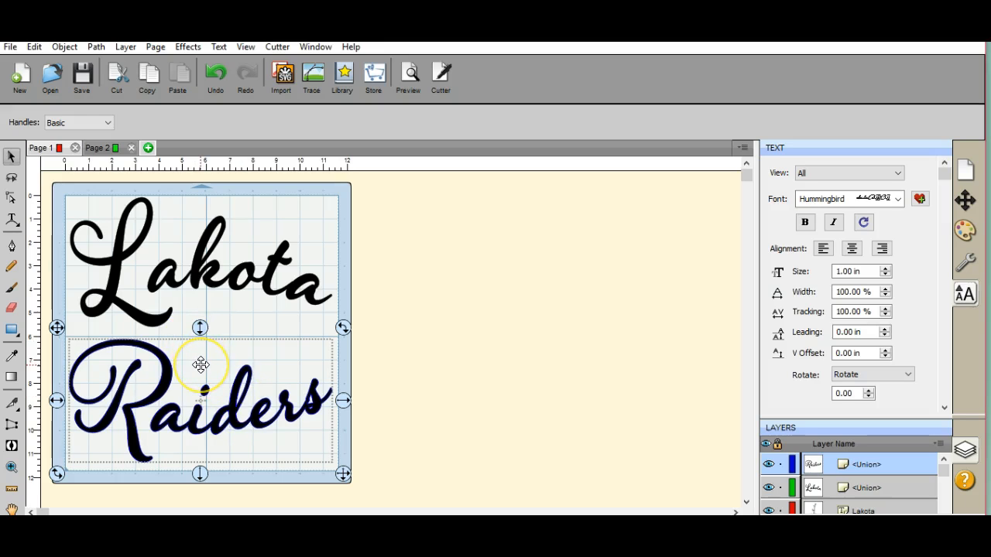
click(103, 479)
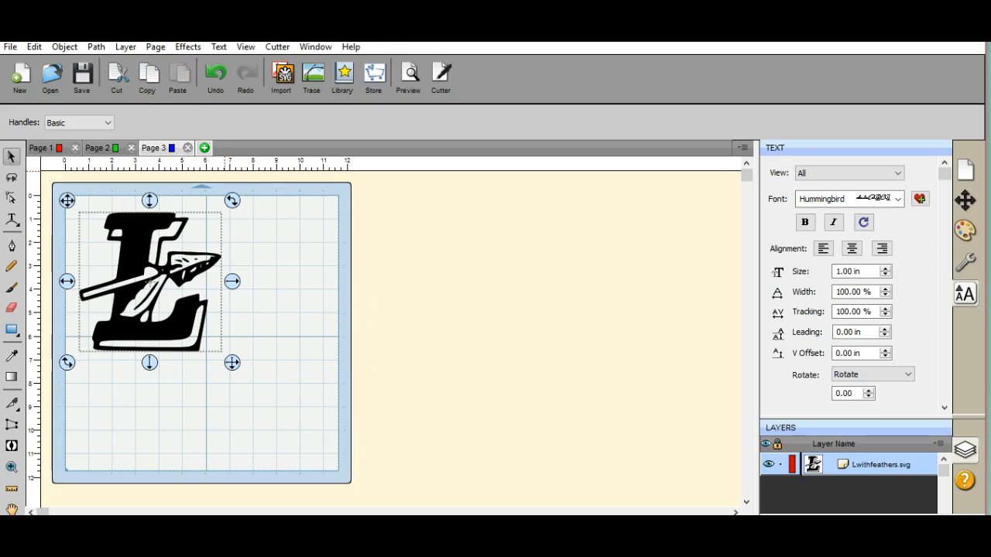
Add a 0.150 in Shadow-type contour layer around the Lwithfeathers.svg graphic on Page 3.
click(189, 48)
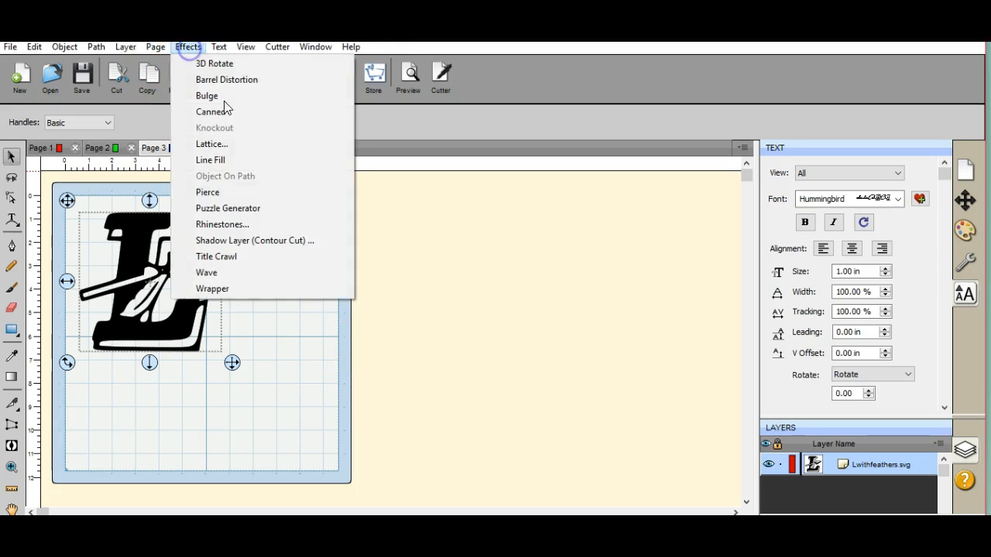
click(279, 240)
click(582, 241)
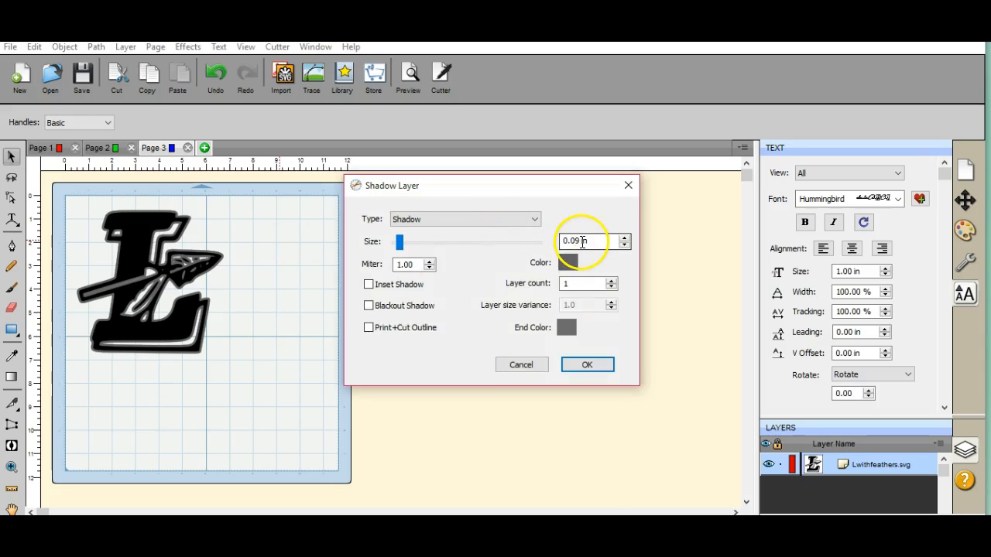
double_click(579, 241)
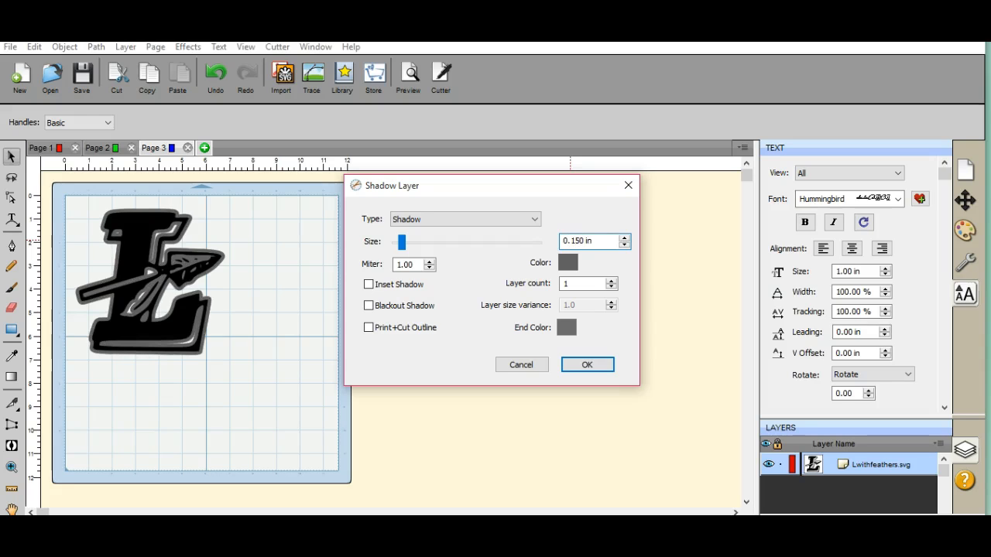
click(588, 365)
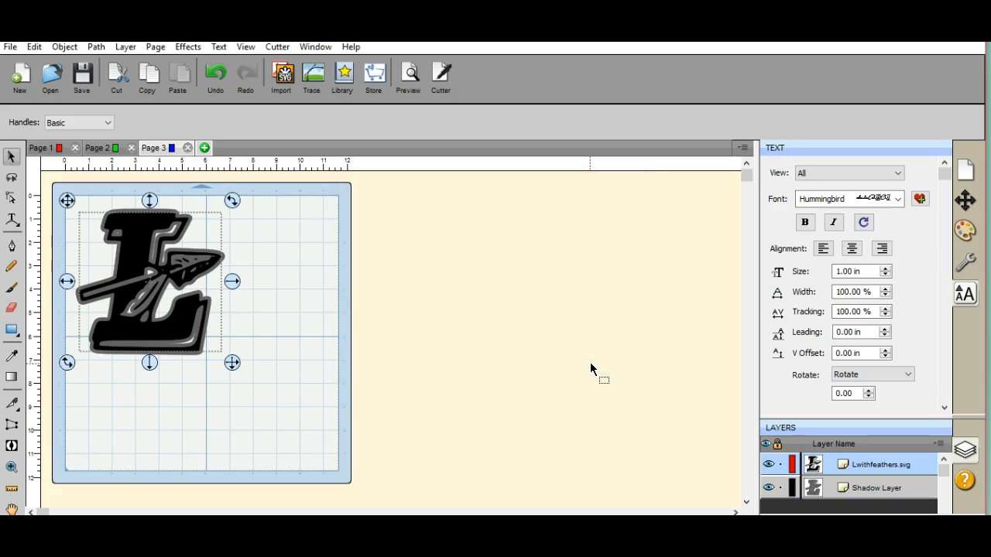
Move the shadow clear of the L graphic on Page 3 and add Page 4 to the document.
click(287, 302)
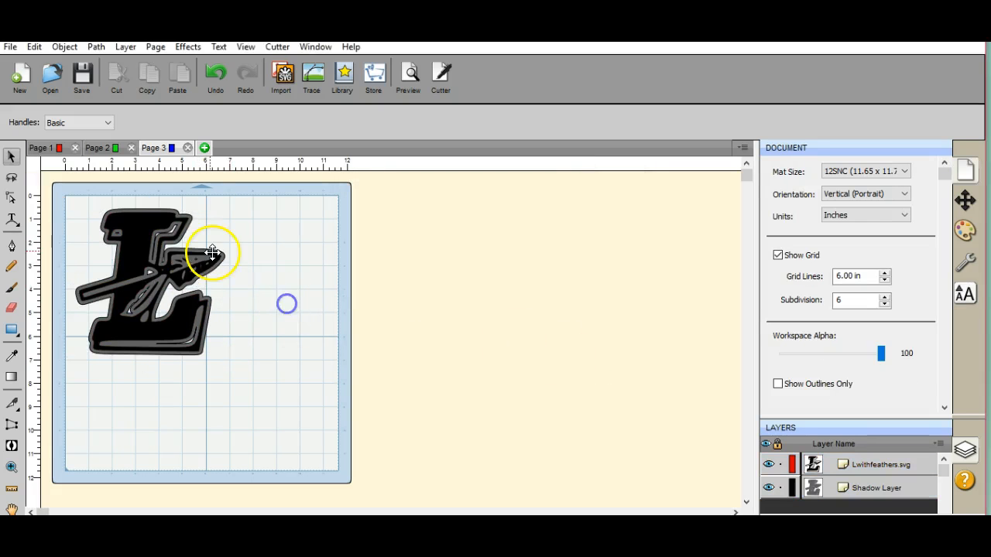
drag(222, 253, 310, 356)
click(204, 147)
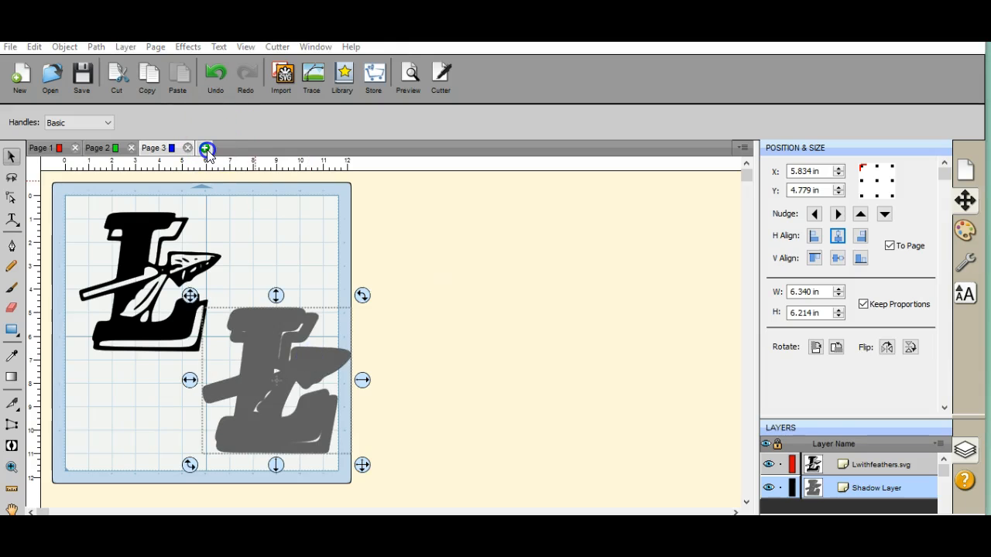
key(Return)
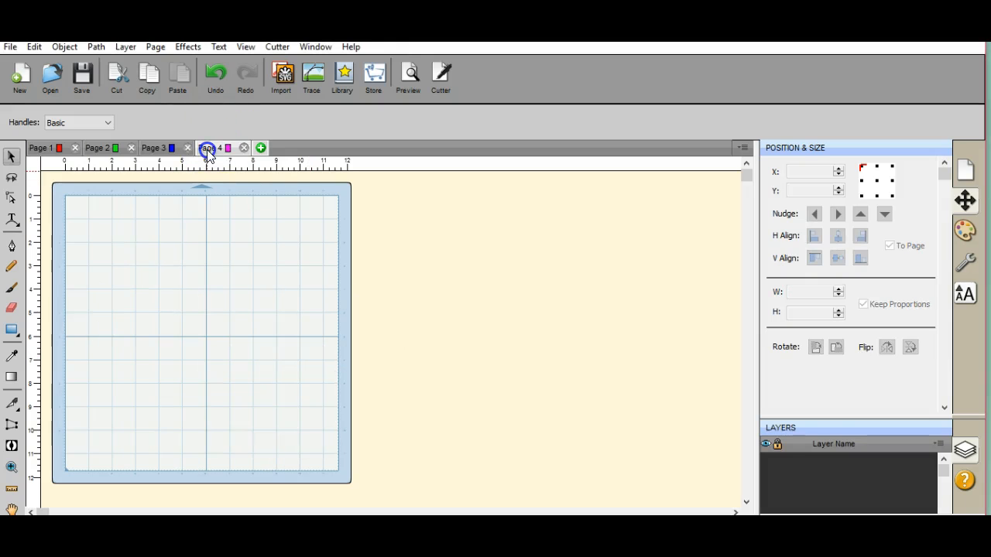
Send the L graphic's shadow layer from Page 3 to Page 4.
click(161, 148)
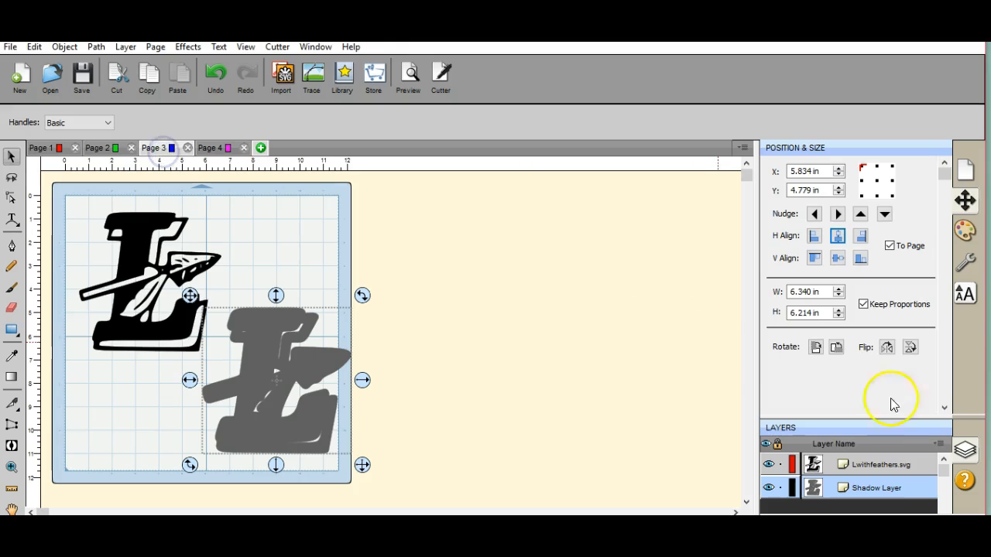
click(941, 445)
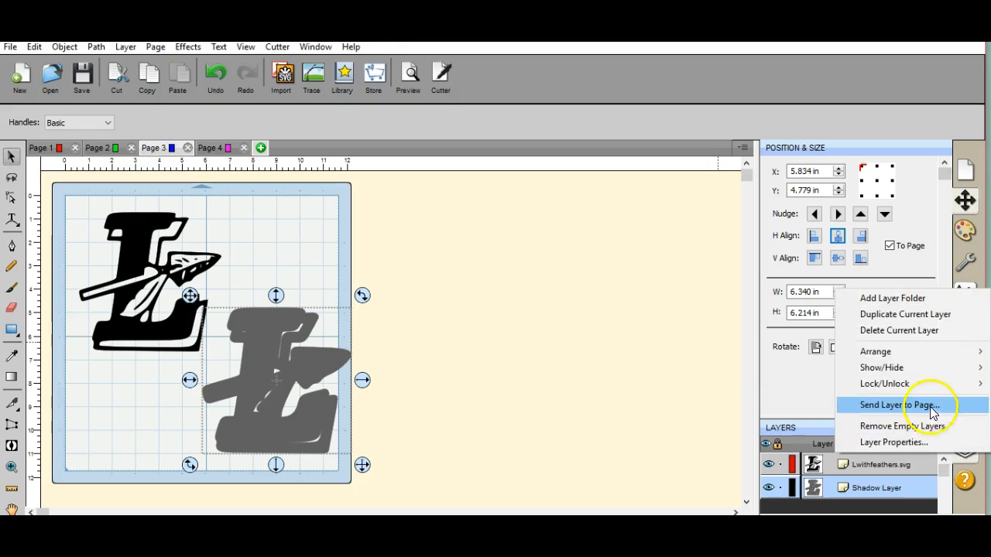
click(927, 406)
click(574, 273)
click(575, 304)
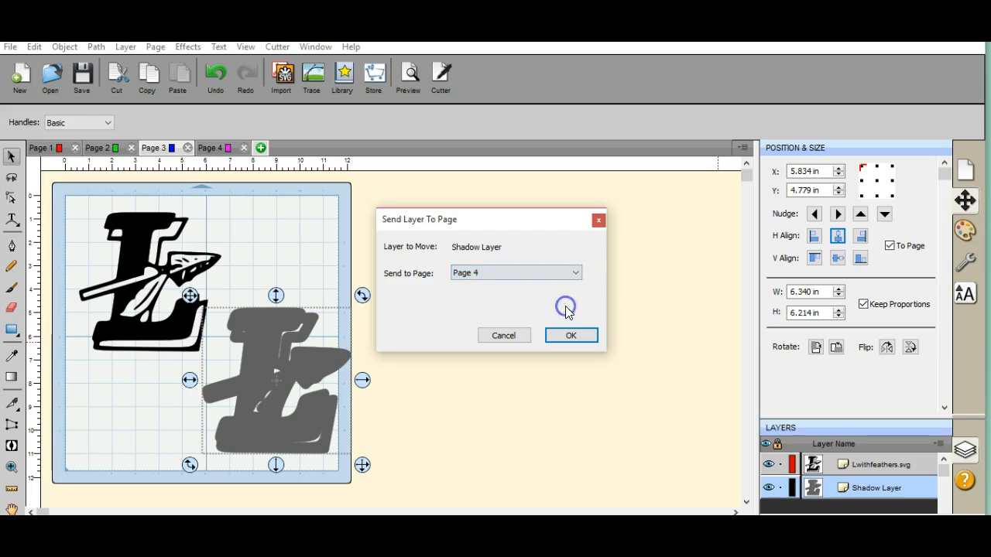
click(570, 335)
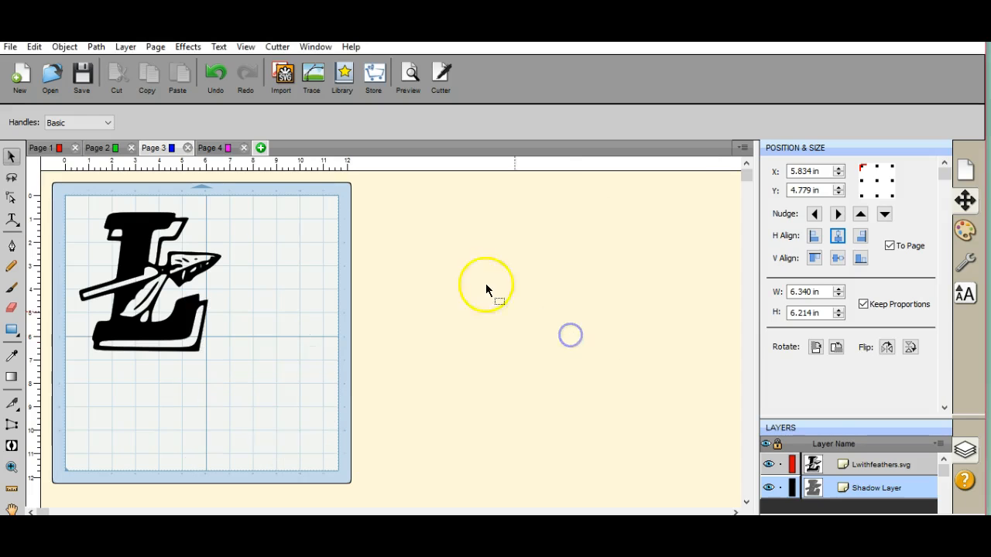
Add Page 5 and move the L graphic on Page 3 into the mat's upper-left corner, at about X 0.109 in, Y 0.109 in.
click(261, 148)
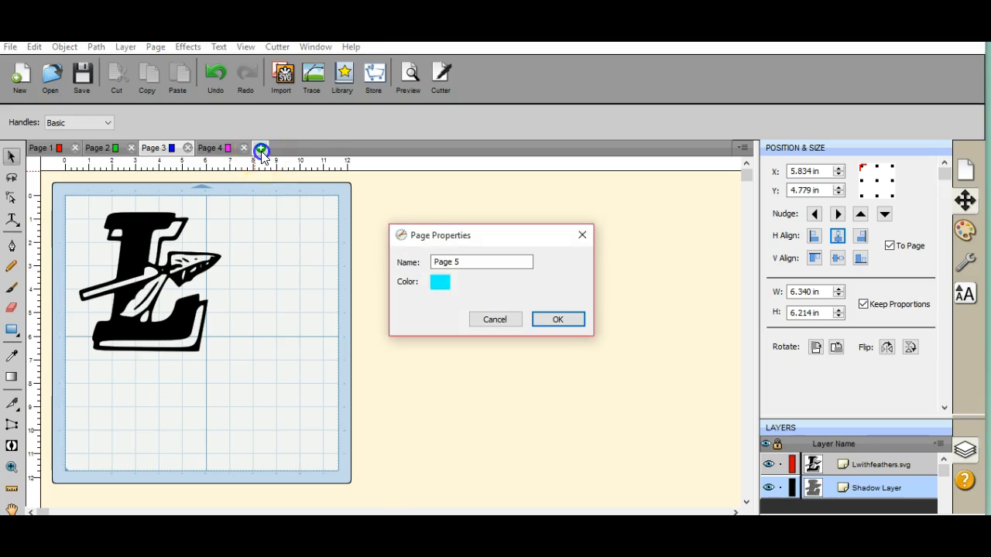
key(Return)
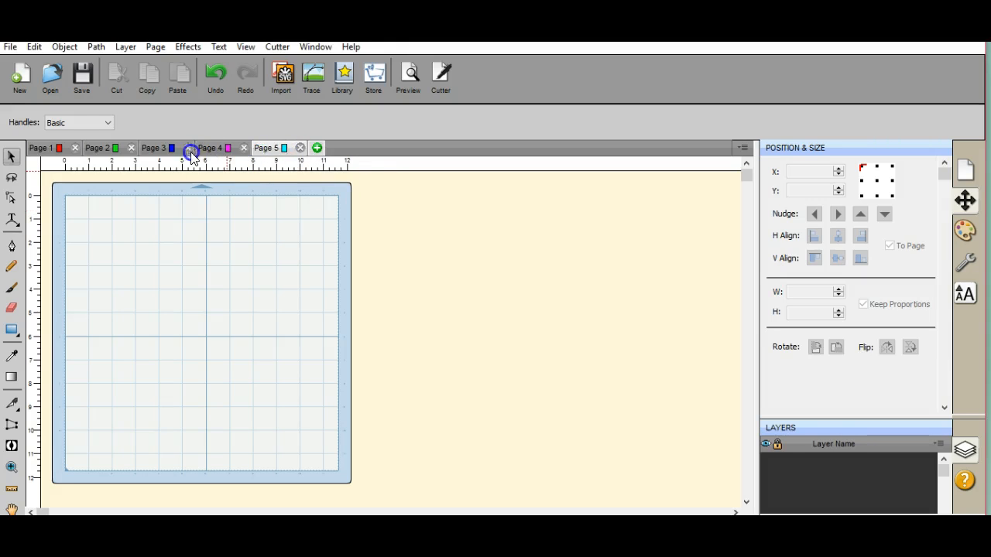
click(164, 152)
drag(138, 261, 124, 247)
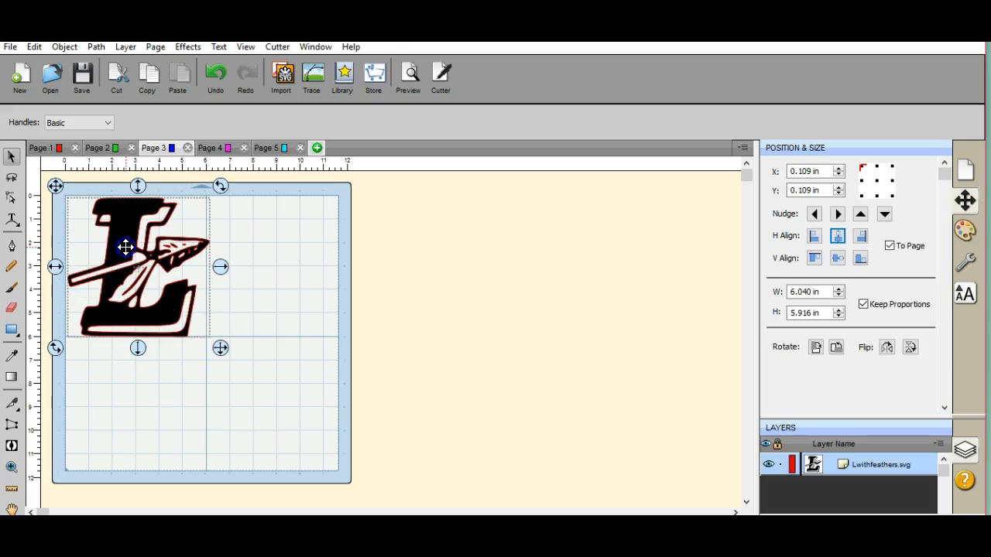
click(258, 378)
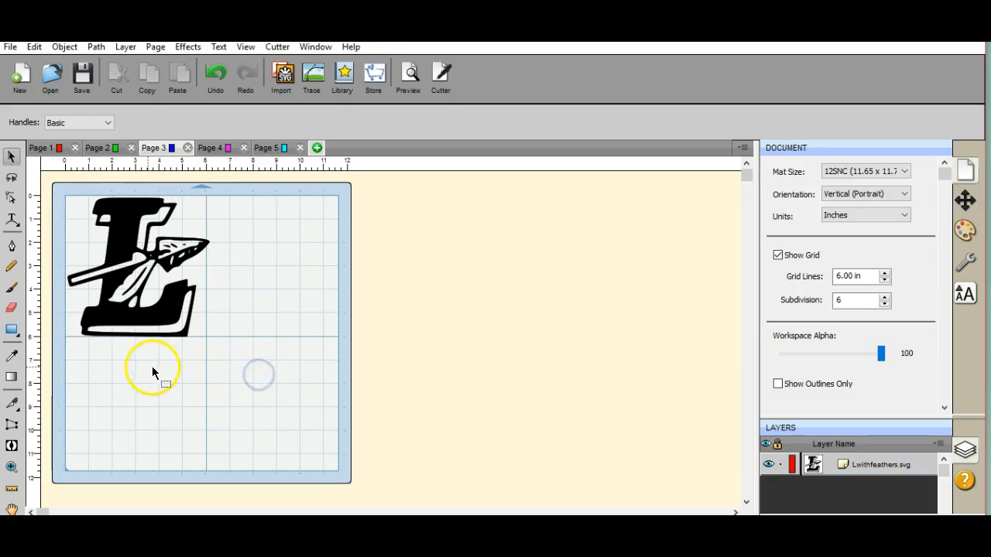
Add the surname as regular horizontal text in the Hummingbird font below the L graphic on Page 3.
click(13, 219)
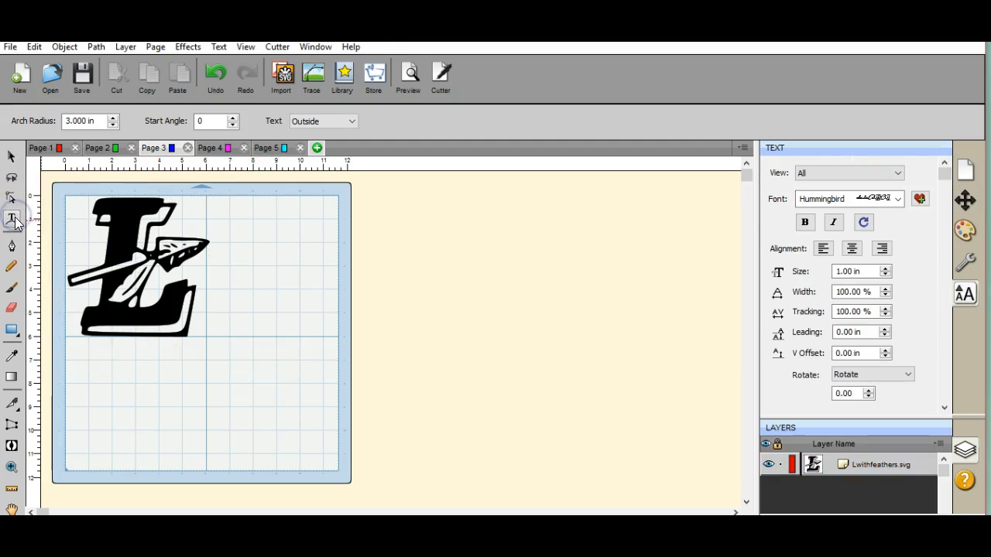
drag(13, 220, 39, 223)
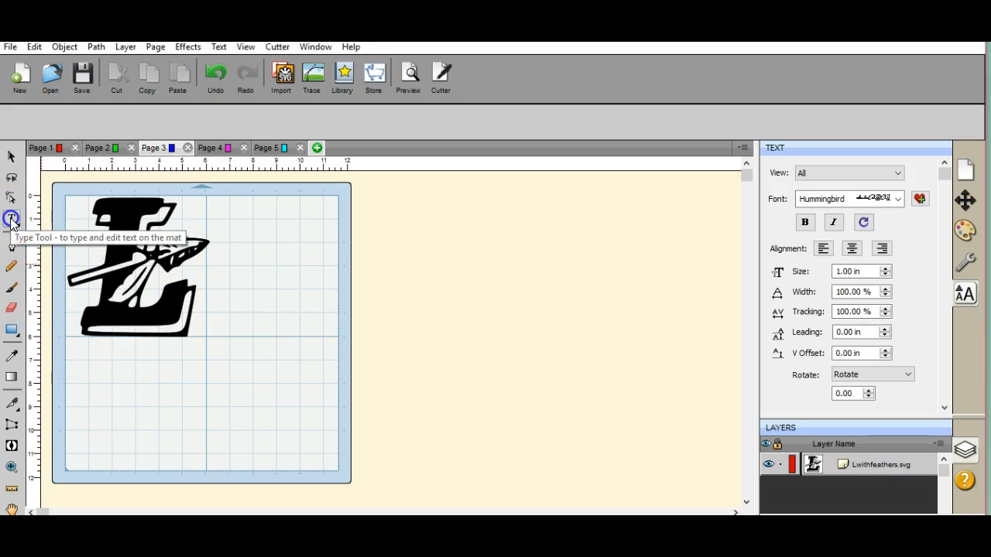
drag(12, 220, 11, 222)
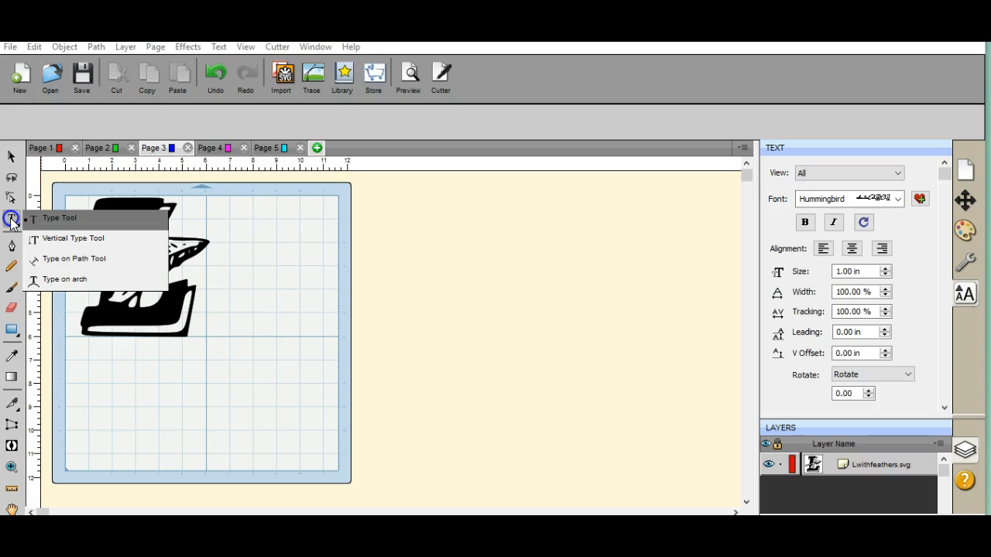
drag(11, 222, 11, 223)
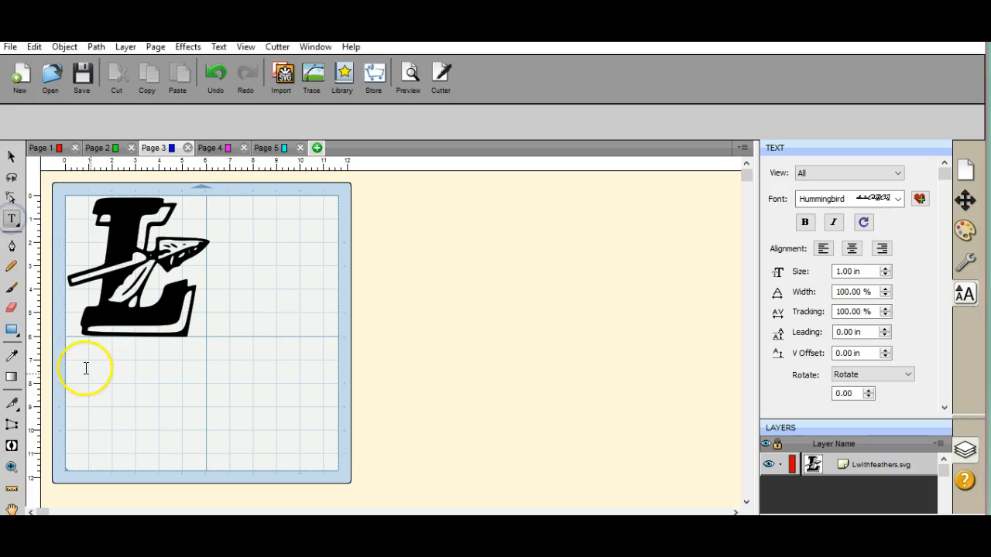
click(75, 412)
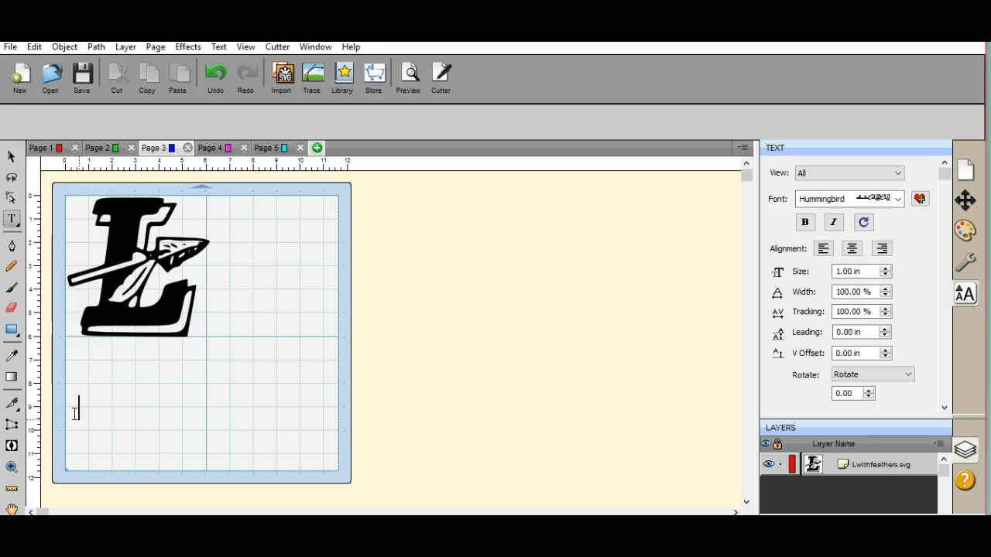
text(Ernst)
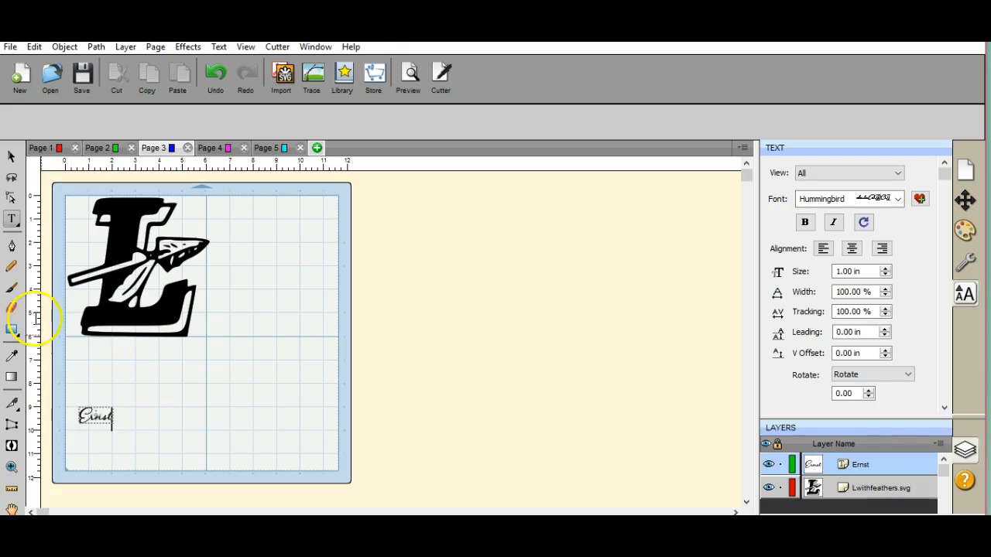
Enlarge the surname text to nearly the full mat width along the lower edge of Page 3.
click(11, 157)
drag(67, 396, 57, 386)
drag(112, 424, 336, 477)
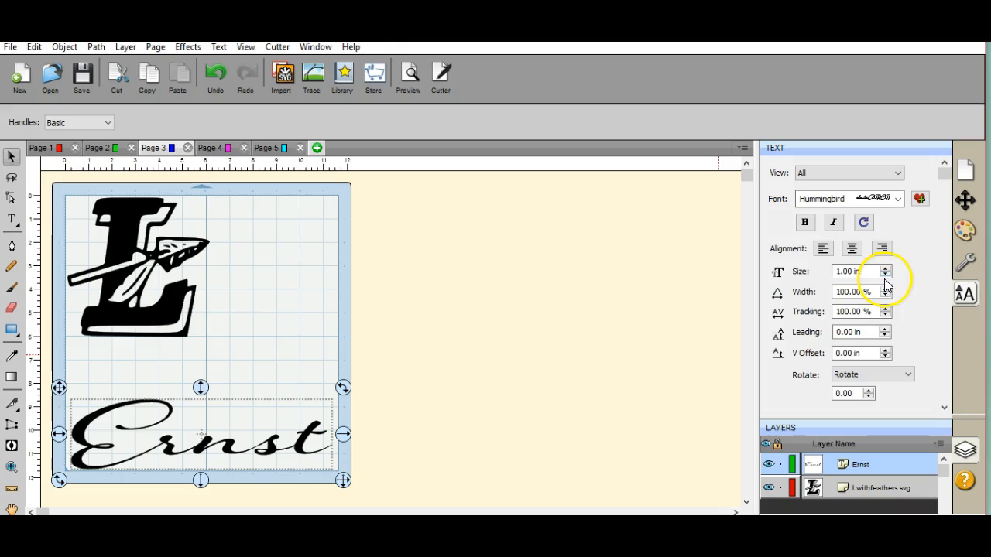
Thicken the surname lettering by setting its style to Shadow (Straight).
click(964, 263)
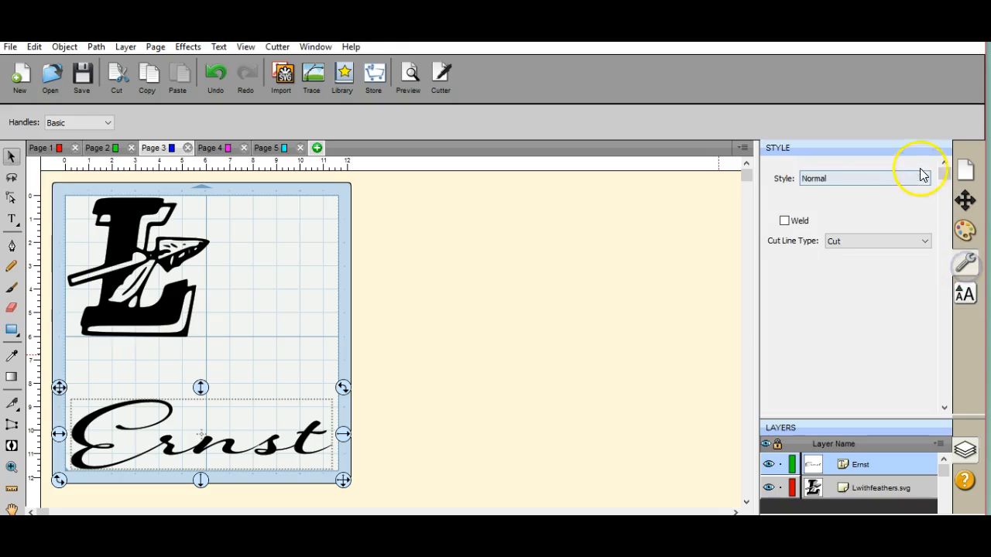
click(929, 179)
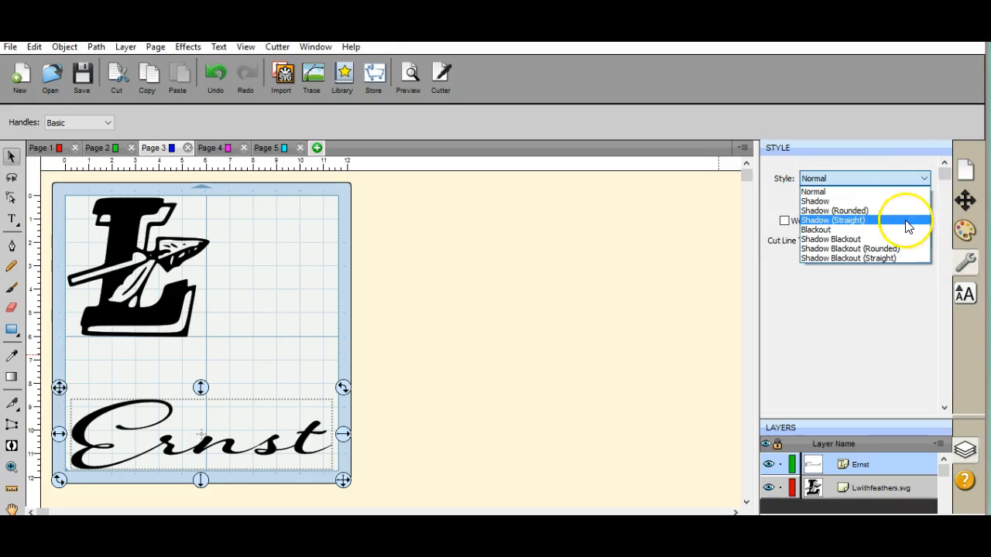
click(907, 223)
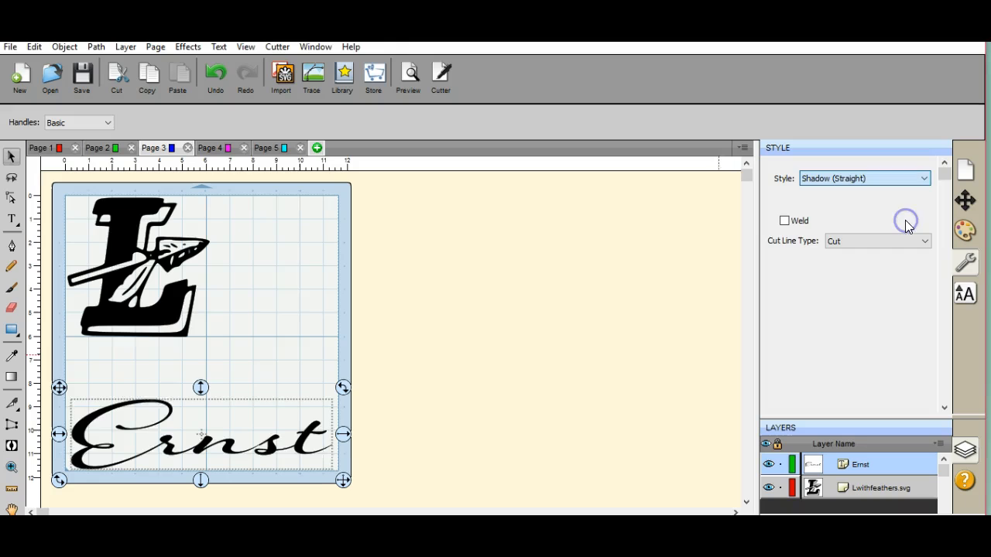
Add a 0.150 in Shadow-type contour layer around the surname text on Page 3.
click(188, 48)
click(252, 242)
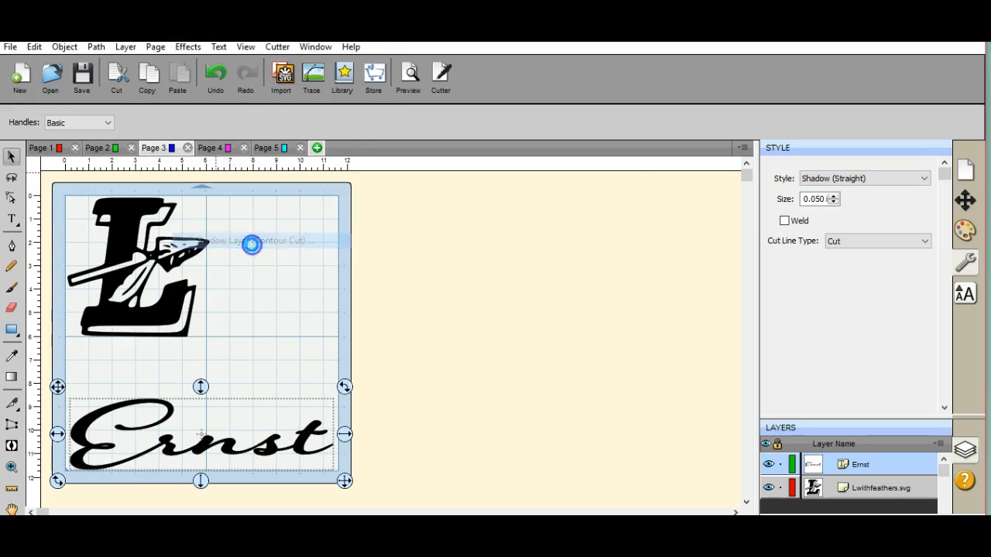
double_click(573, 241)
click(579, 241)
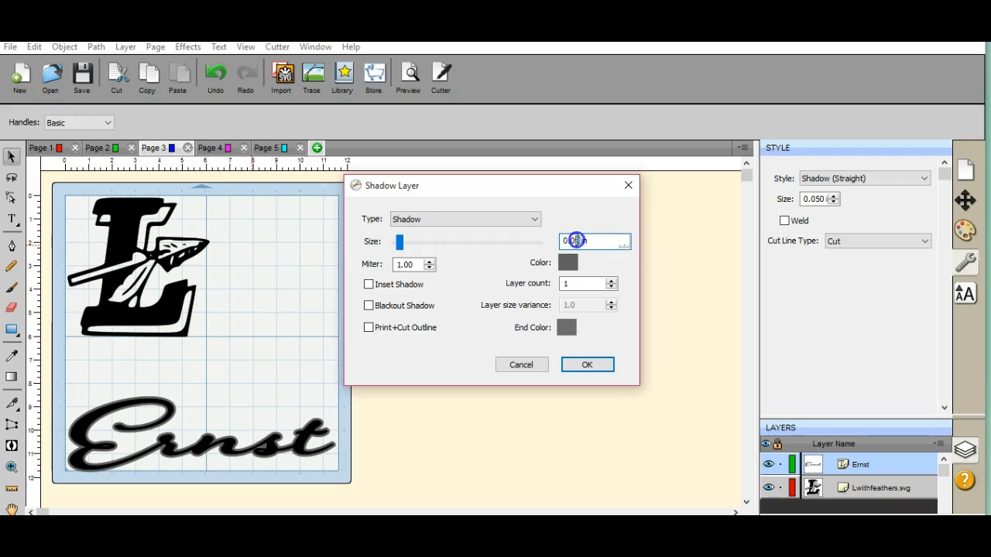
double_click(572, 241)
click(584, 366)
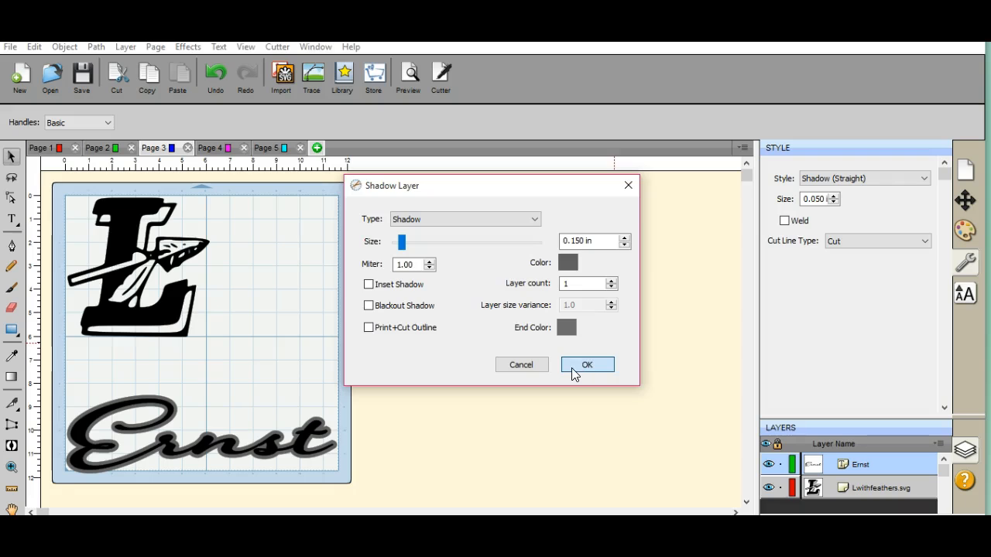
Send the surname's shadow layer from Page 3 to Page 4.
click(341, 307)
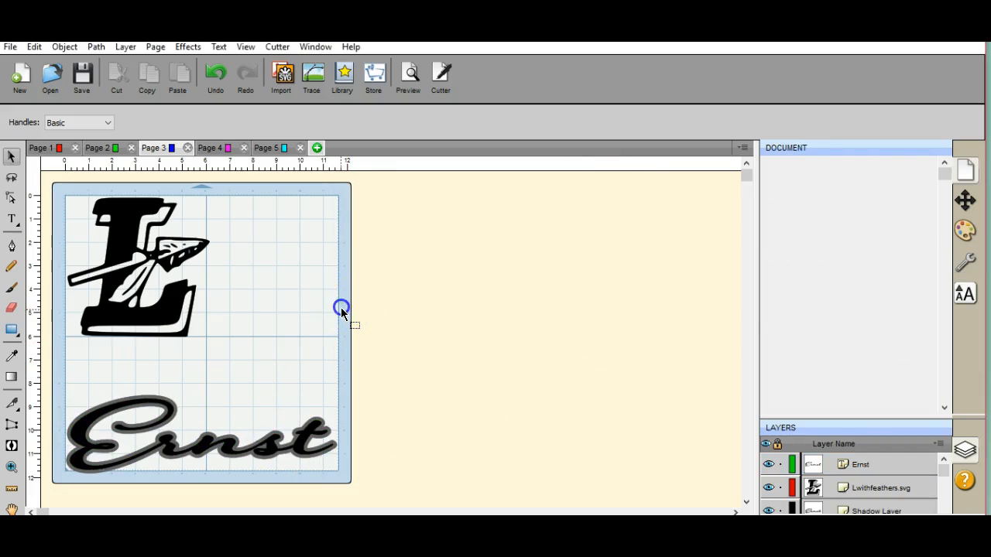
click(328, 426)
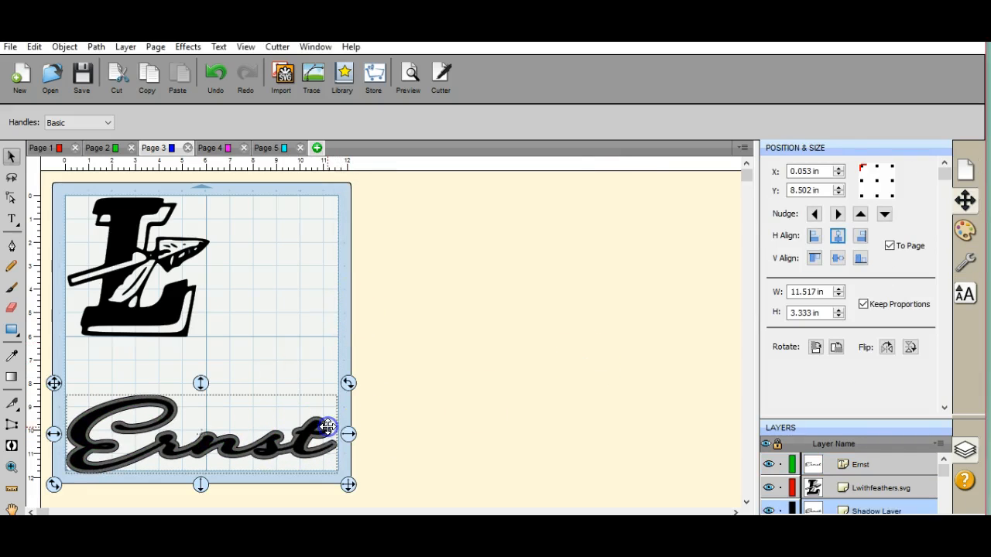
click(940, 445)
click(910, 405)
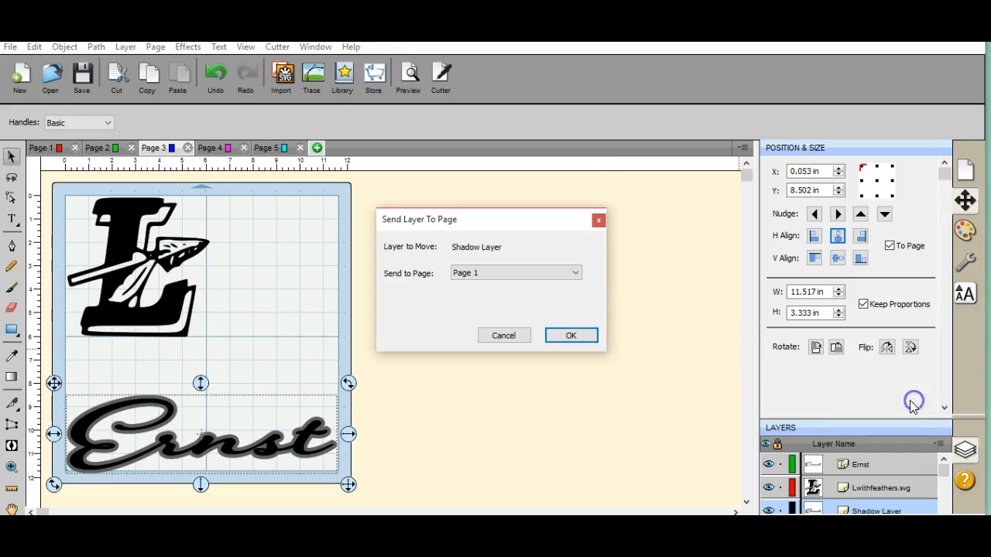
click(577, 275)
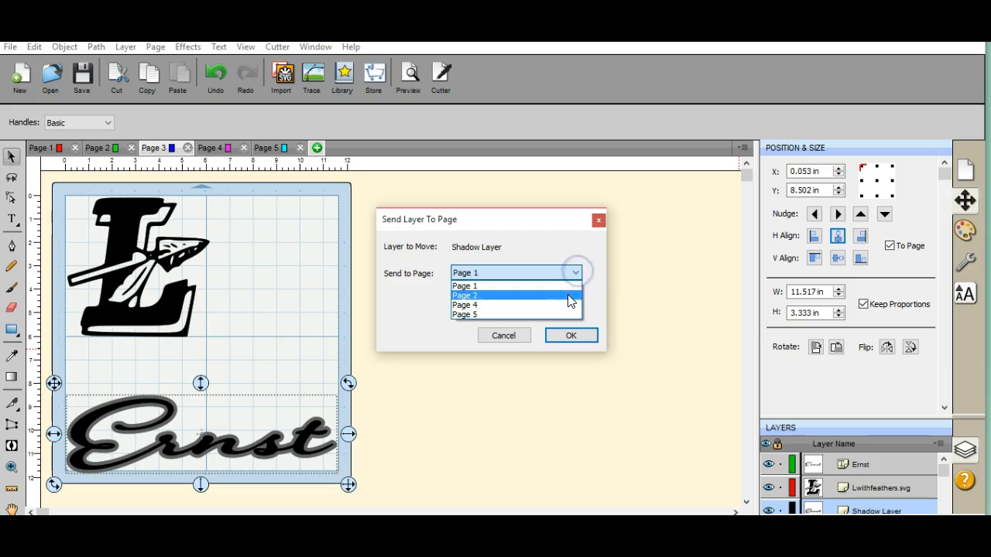
click(569, 307)
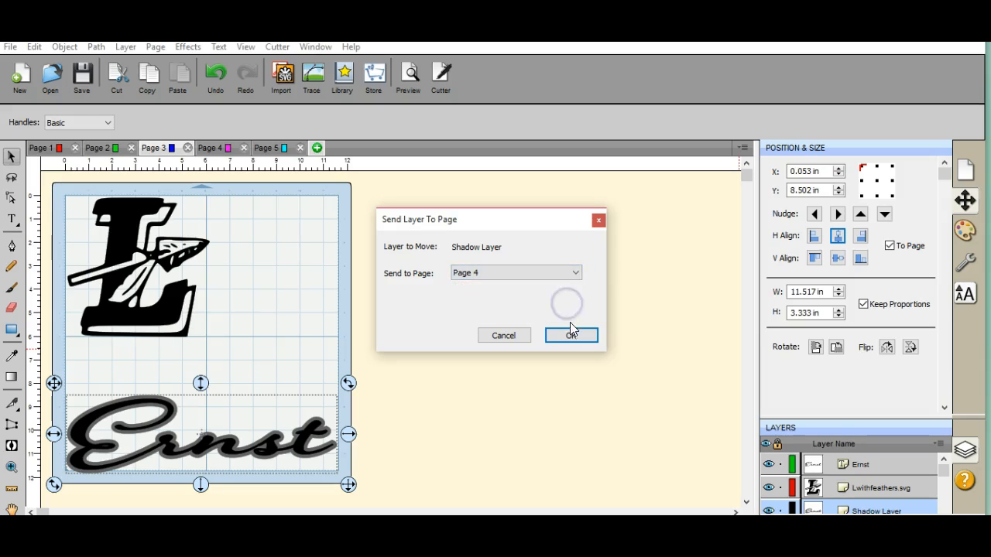
click(572, 335)
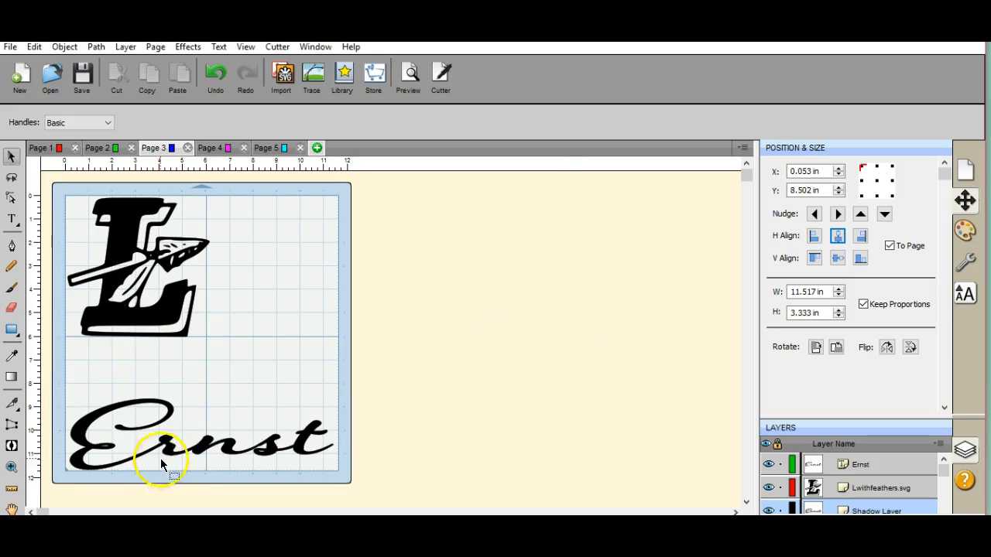
Nudge the surname up on Page 3, and arrange the L shadow in Page 4's upper-left corner with the surname shadow raised below it.
drag(169, 449, 168, 441)
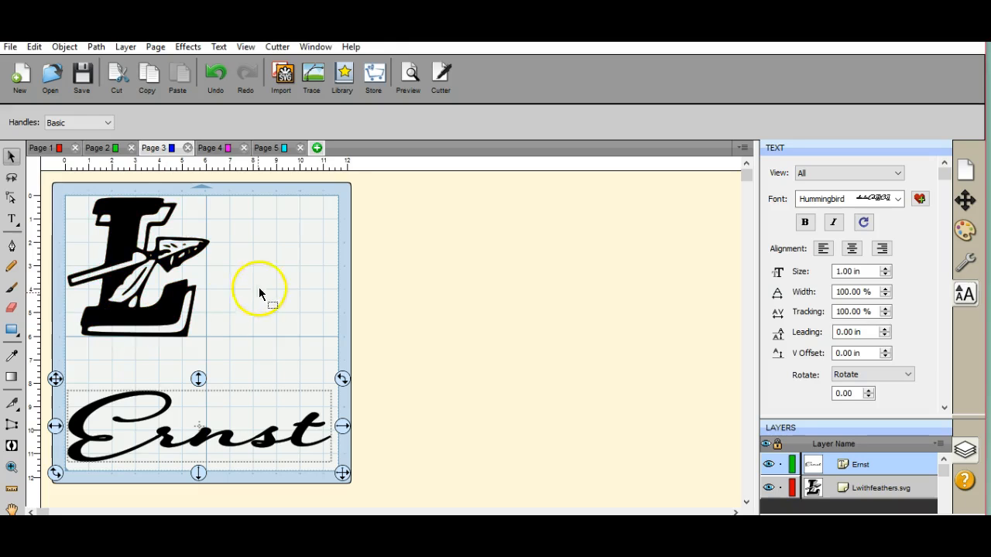
click(224, 149)
drag(250, 336, 124, 228)
drag(176, 412, 177, 382)
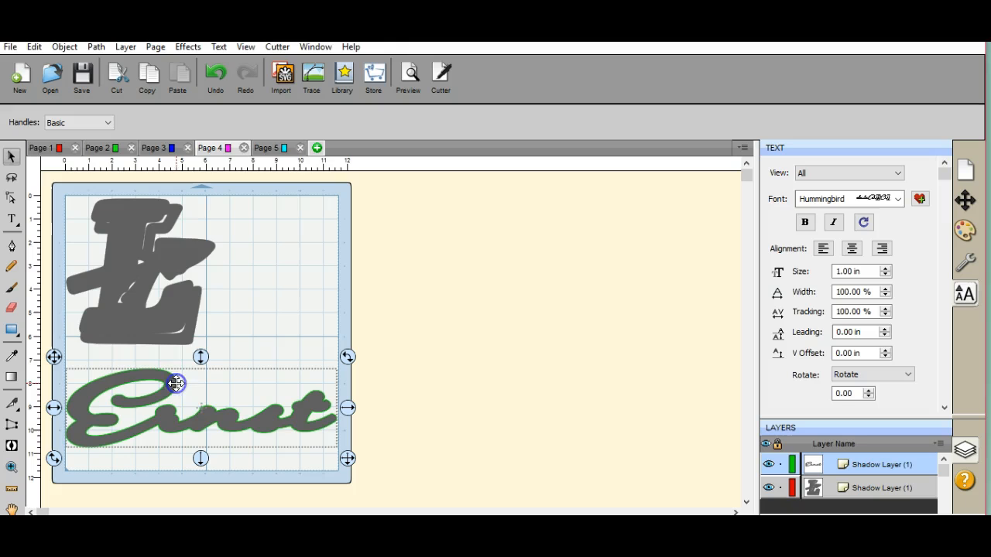
click(292, 487)
Add the number 32 in the Hummingbird font beside the L graphic on Page 3, enlarged to about the L's height.
click(49, 148)
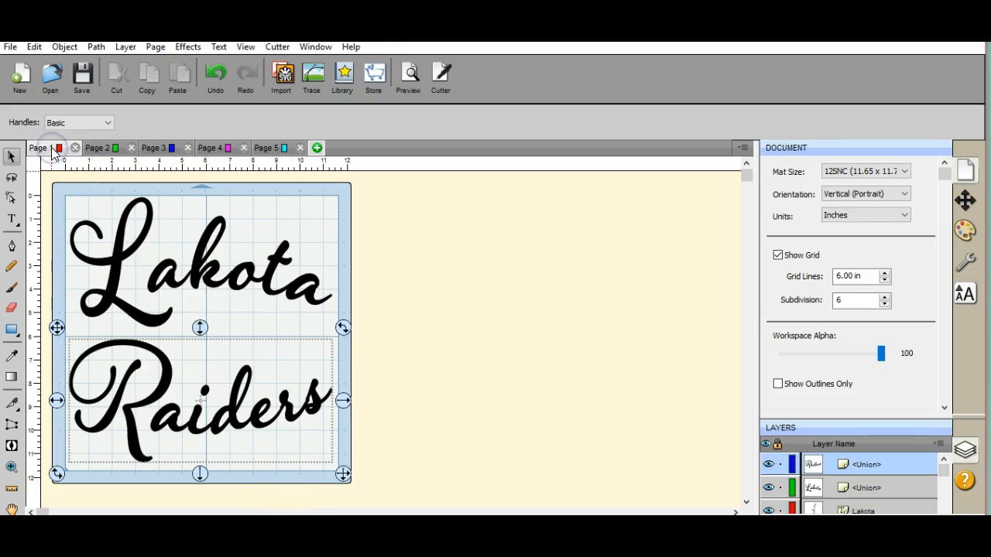
click(111, 148)
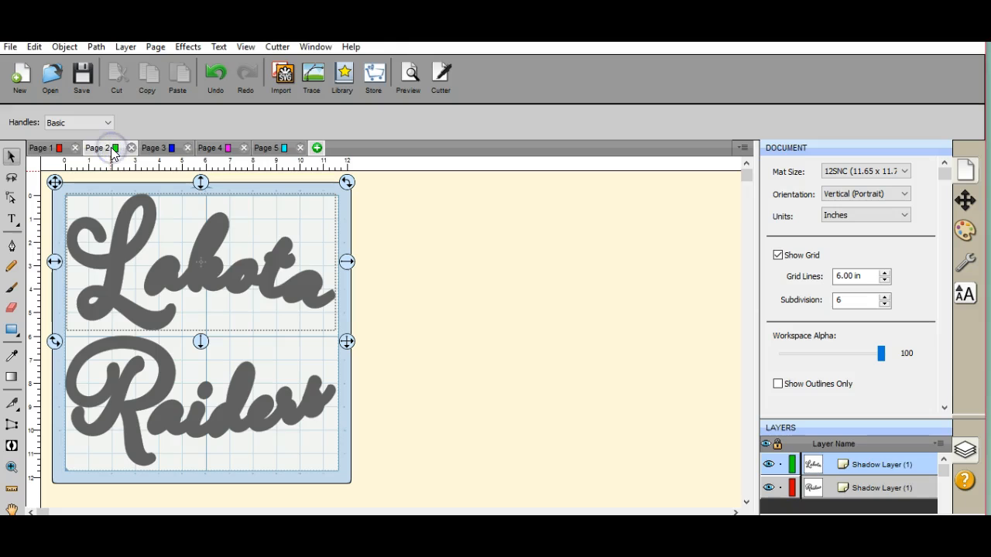
click(164, 150)
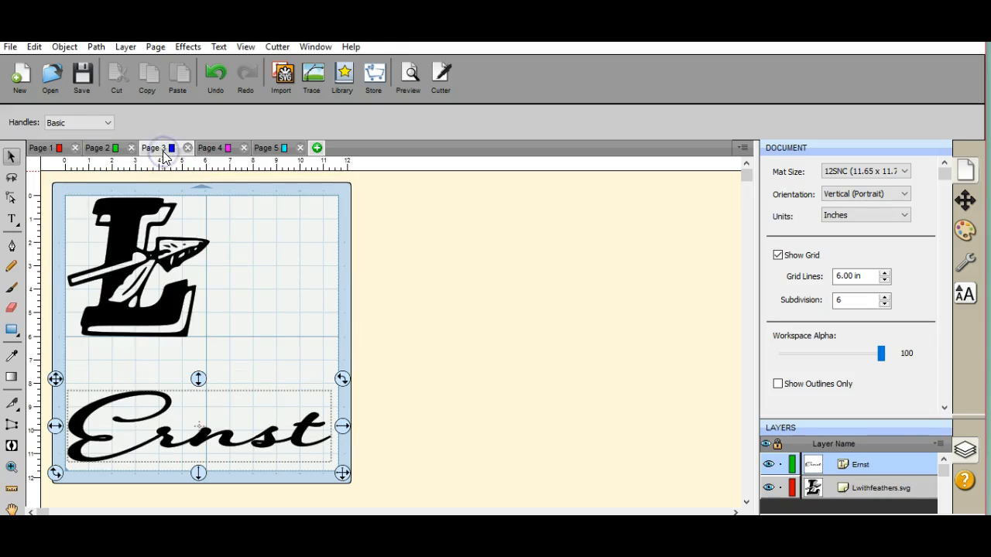
click(225, 151)
click(154, 152)
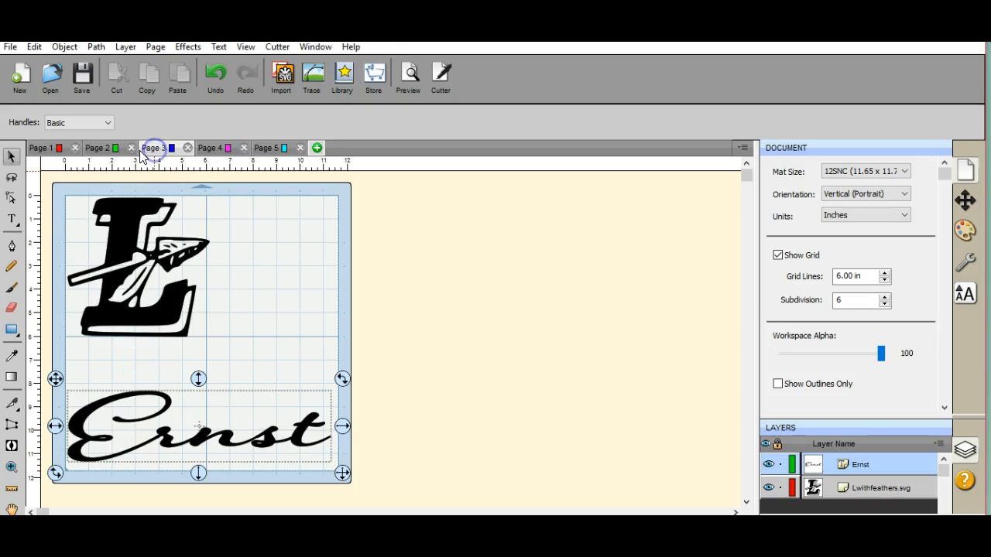
click(14, 217)
click(240, 240)
text(32)
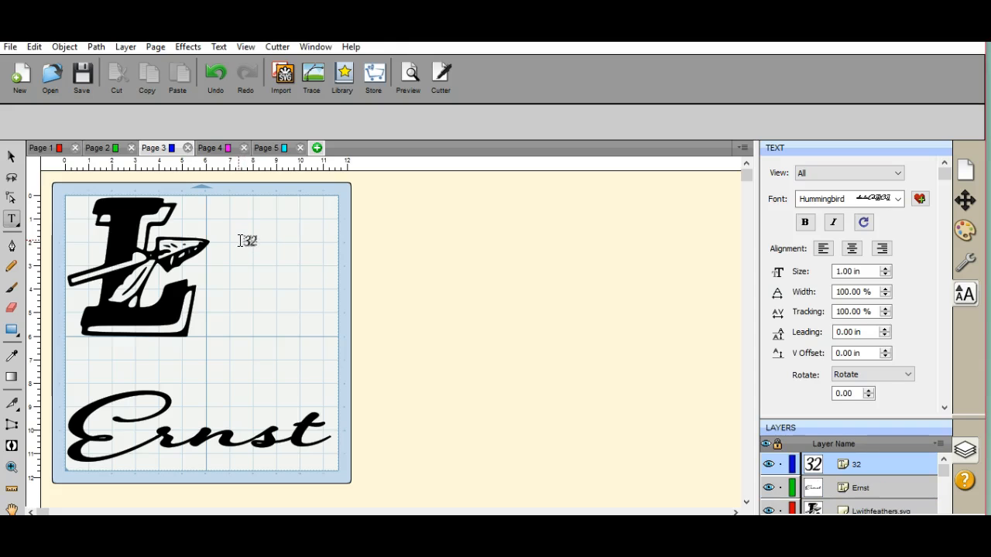
click(11, 157)
drag(232, 229, 353, 349)
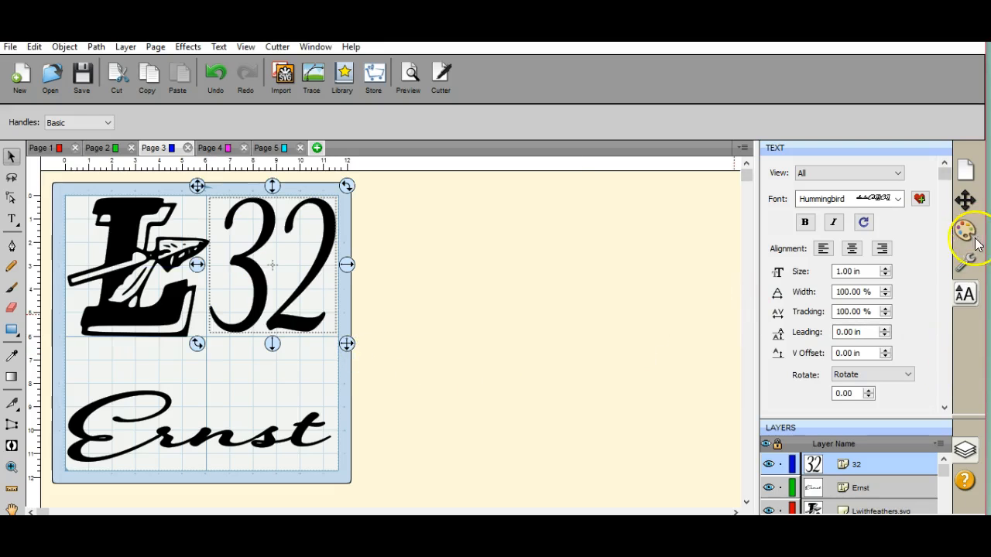
Thicken the number 32 with the Shadow (Straight) style and shift it slightly to fit within the mat.
click(965, 263)
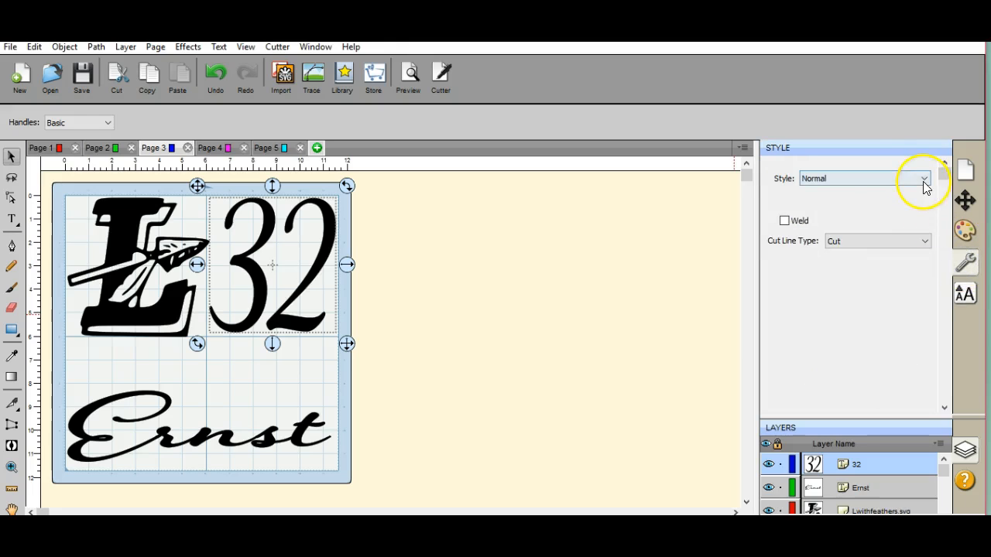
click(923, 181)
click(910, 220)
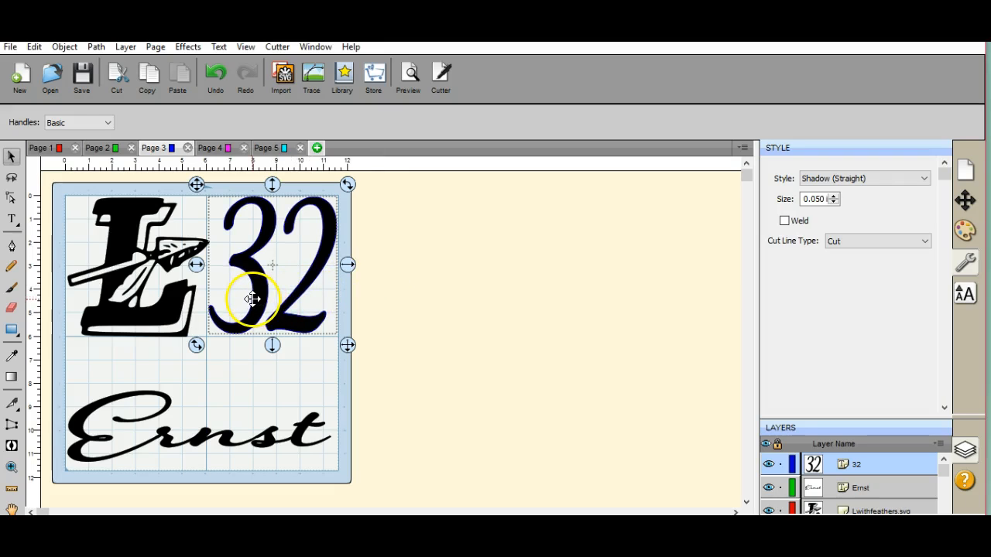
drag(253, 298, 250, 301)
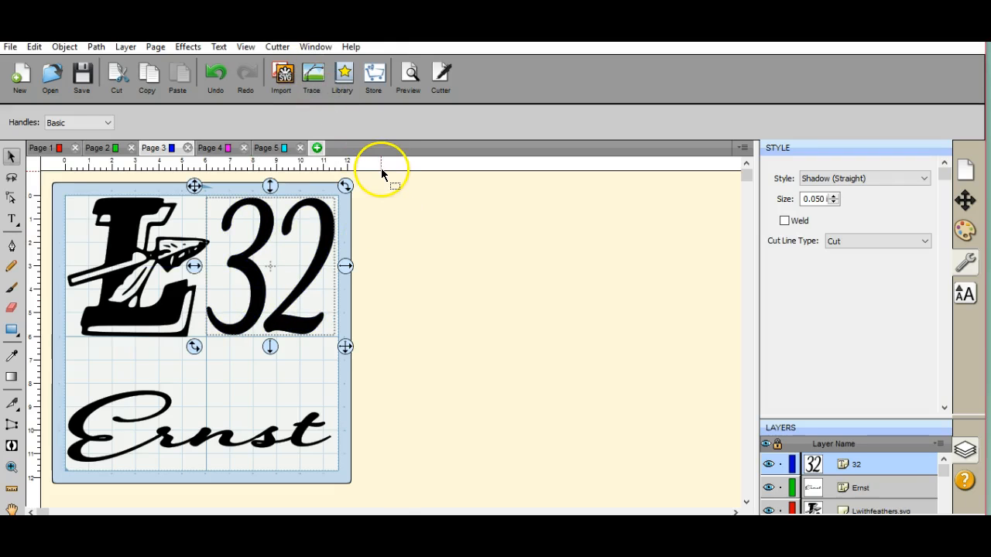
Add a 0.150 in Shadow-type contour layer around the number 32.
click(188, 47)
click(250, 243)
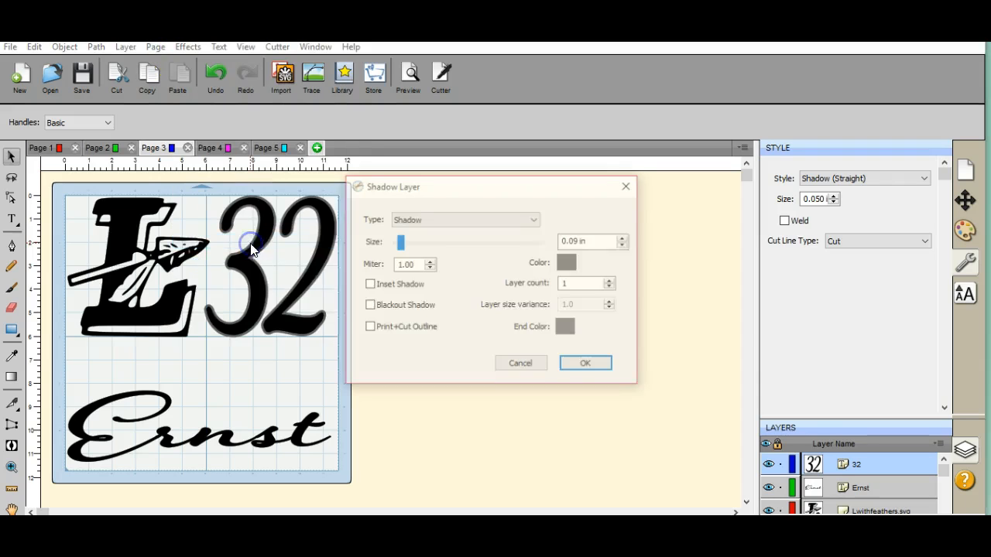
double_click(573, 240)
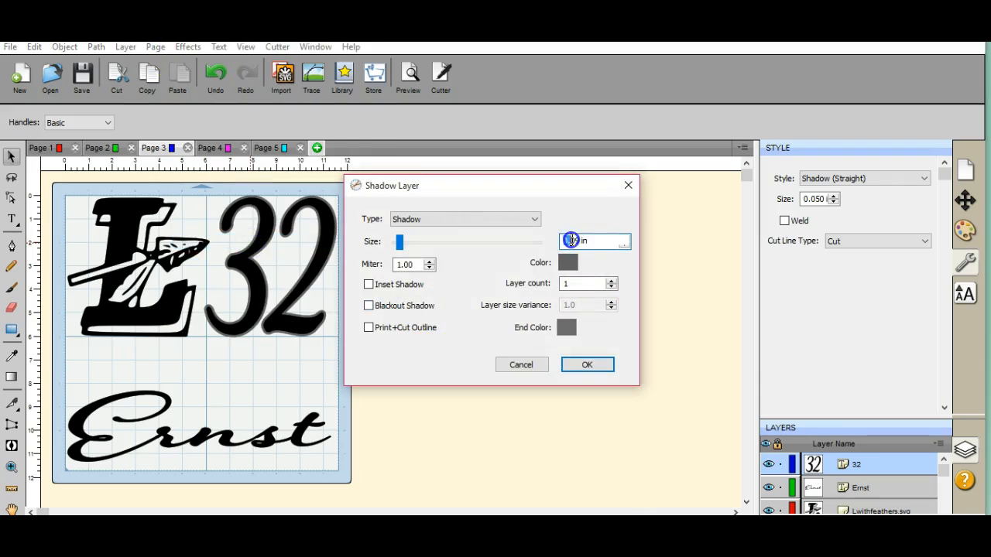
double_click(578, 240)
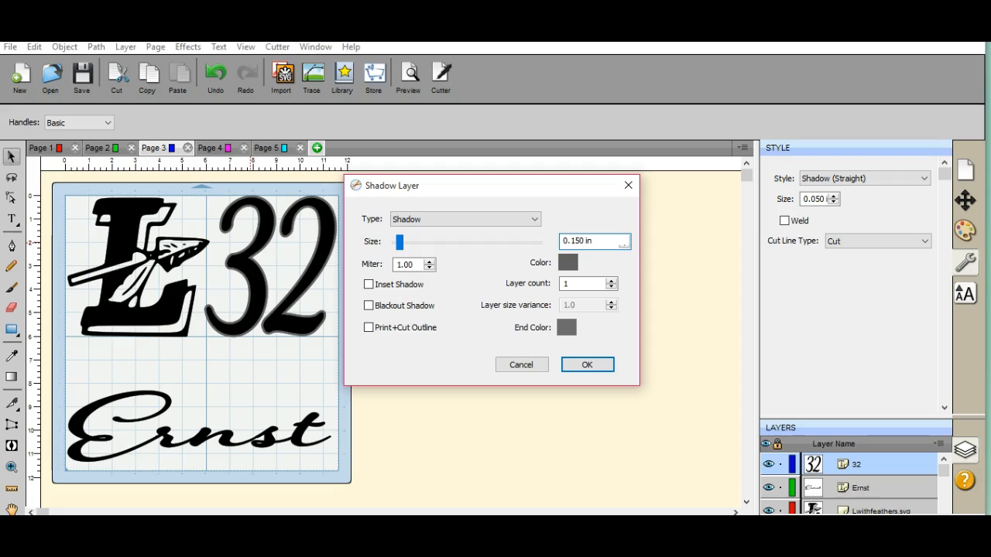
key(Tab)
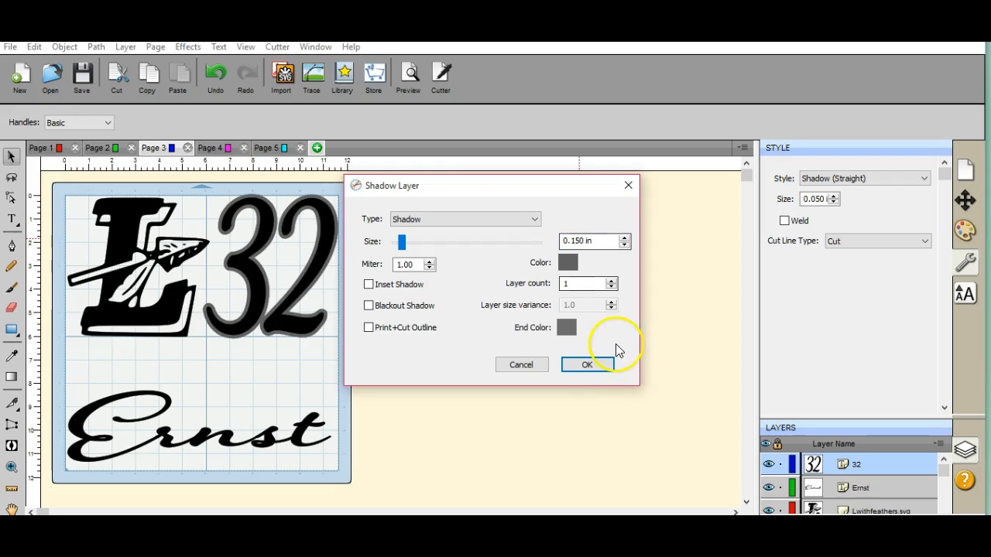
click(579, 369)
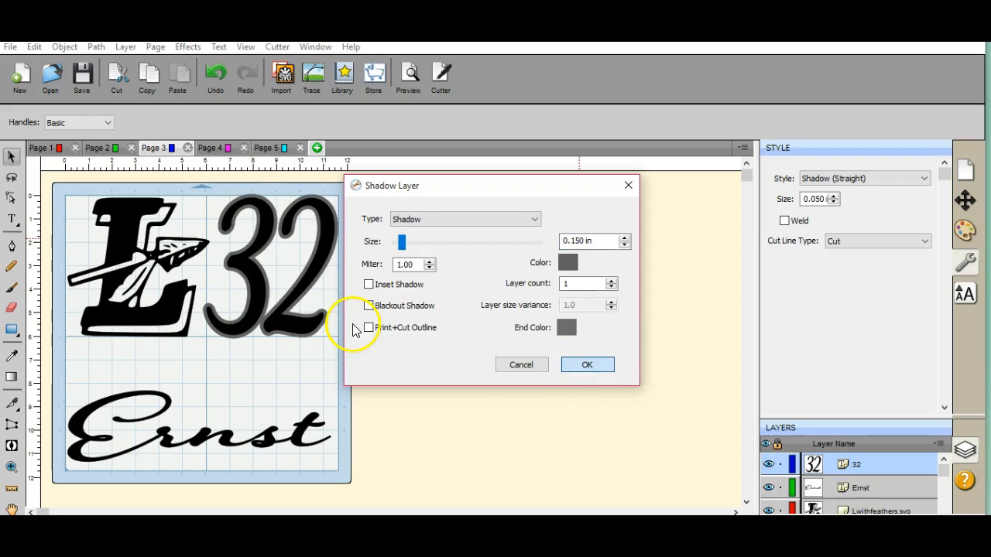
Send the shadow layer of the number 32 from Page 3 to Page 4.
click(424, 294)
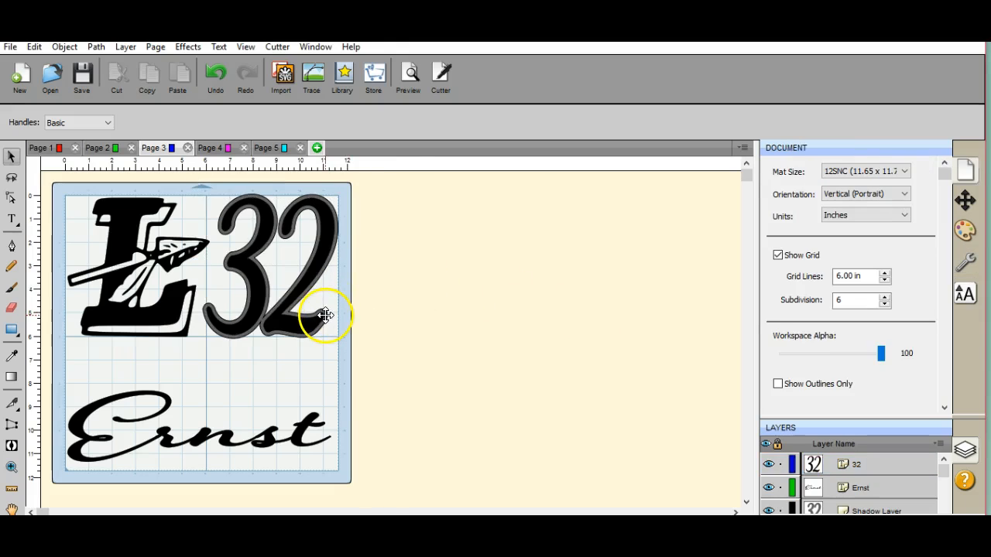
click(325, 315)
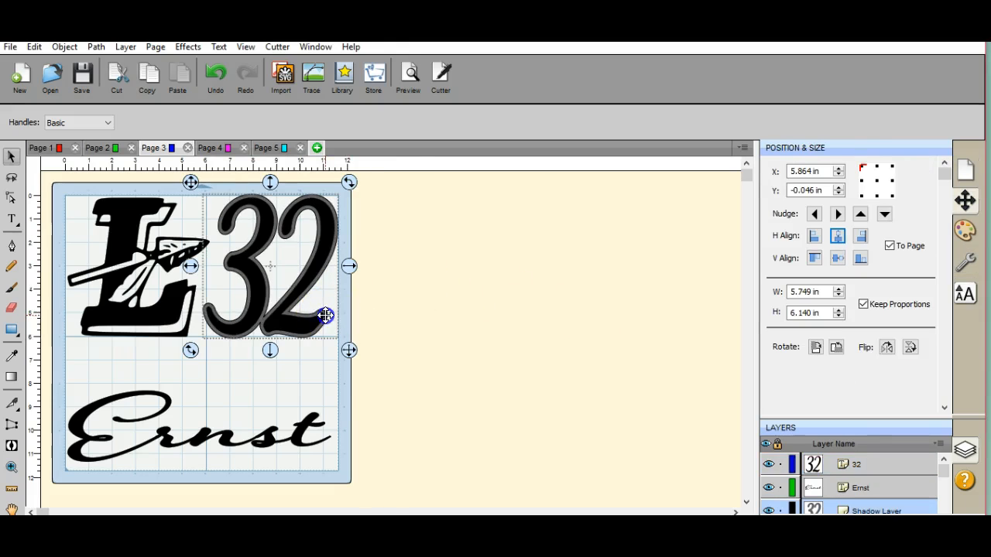
click(941, 443)
click(927, 408)
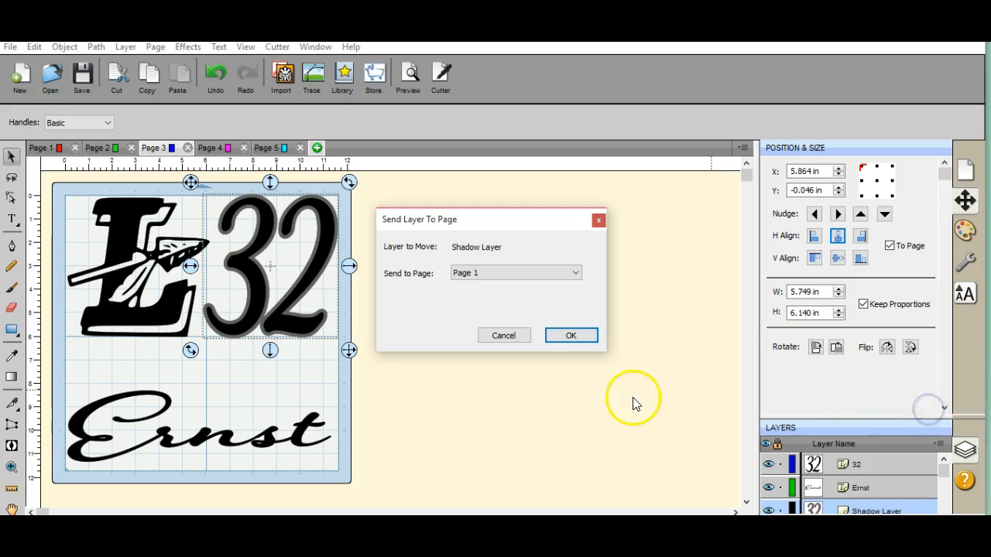
click(574, 272)
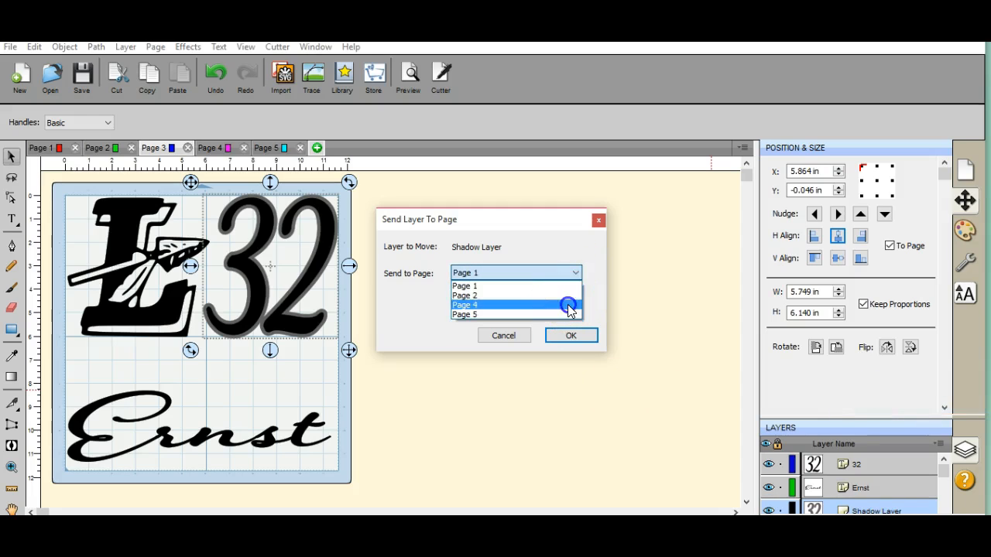
click(568, 304)
click(571, 335)
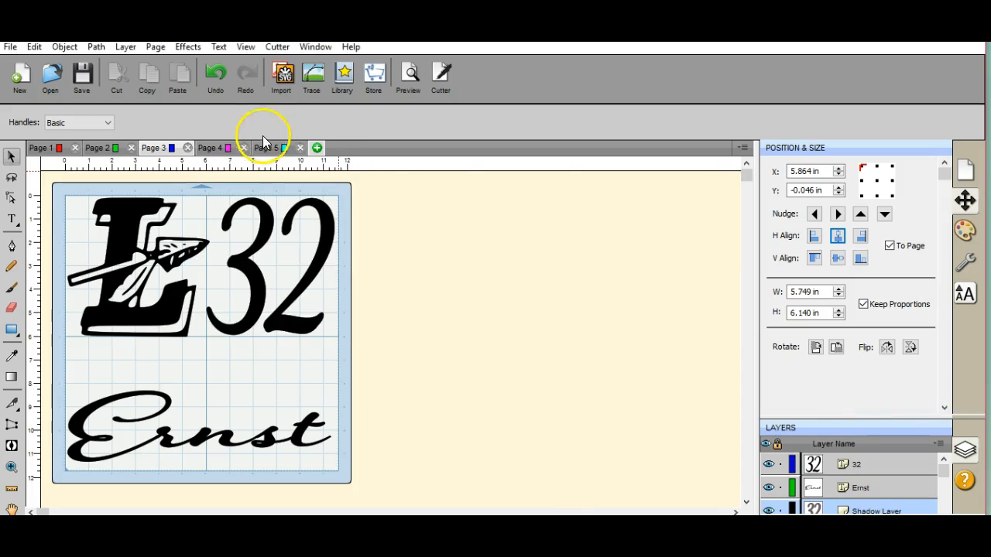
Move the 32 shadow on Page 4 slightly down and inward so it sits inside the mat beside the L shadow.
click(222, 147)
mouse_move(303, 238)
mouse_down()
mouse_move(301, 230)
mouse_move(297, 244)
mouse_up()
click(422, 271)
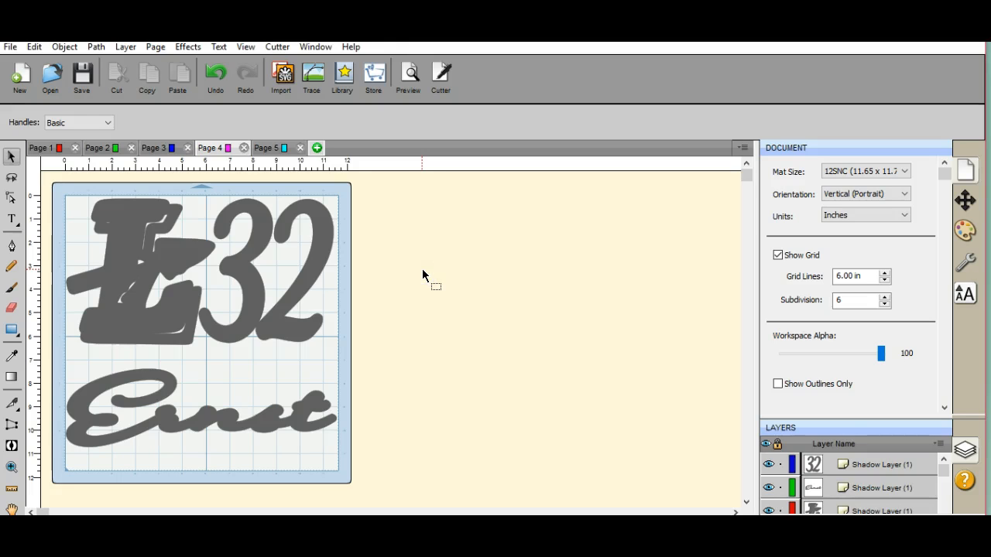
Review the finished designs and their shadow layers across Pages 1 to 5.
click(42, 150)
click(115, 150)
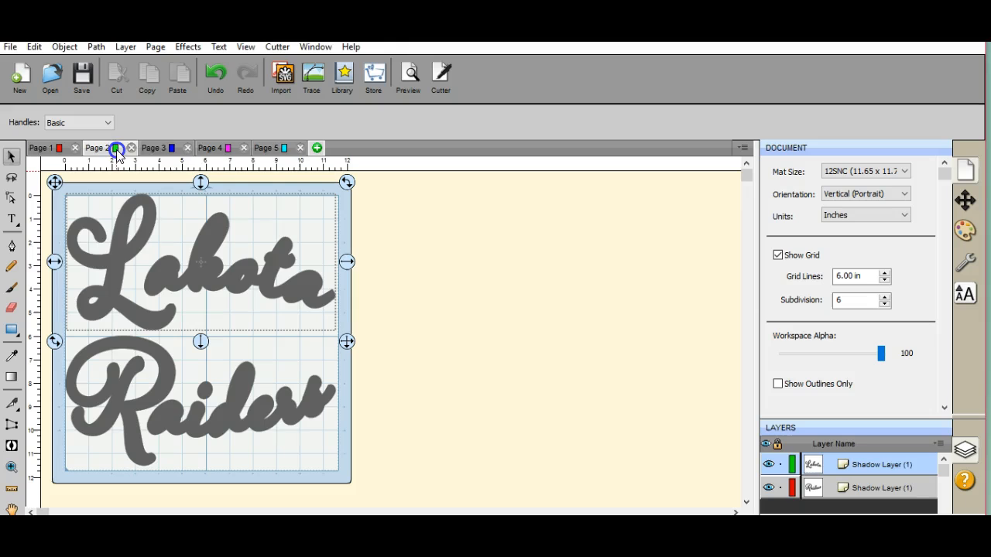
click(164, 148)
click(221, 148)
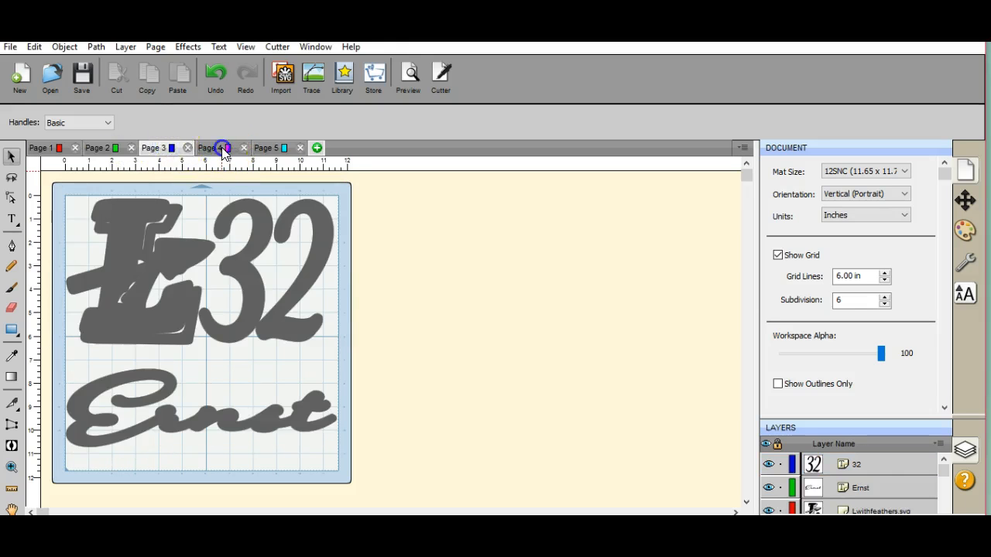
click(269, 152)
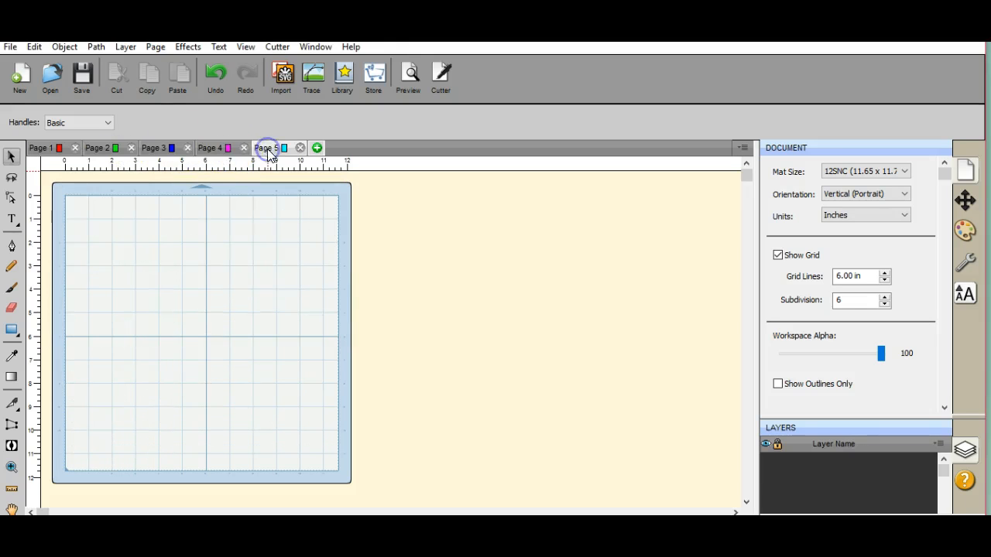
click(212, 147)
click(161, 148)
click(100, 147)
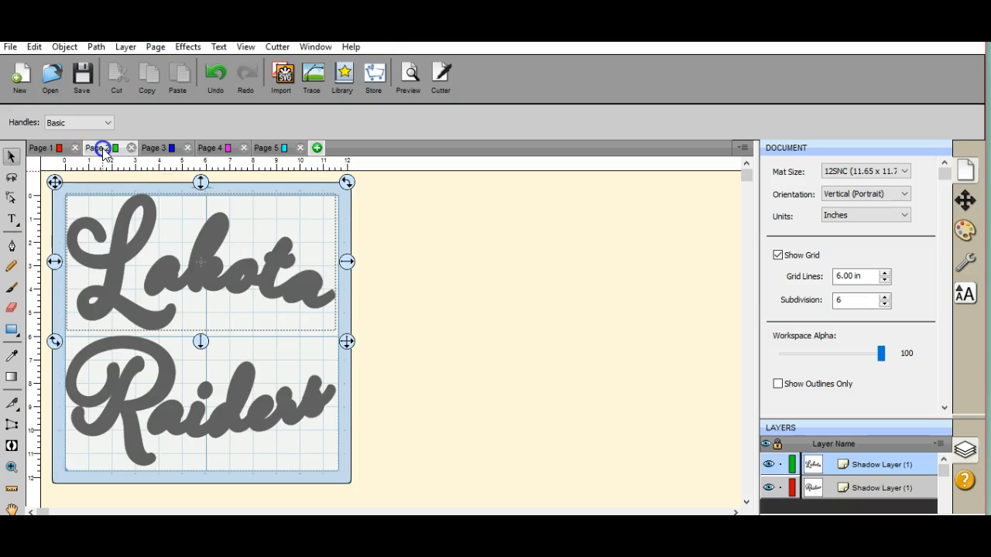
Mirror the complete "Lakota Raiders" lettering on Page 1 horizontally.
click(42, 149)
drag(58, 187, 355, 465)
drag(360, 477, 360, 486)
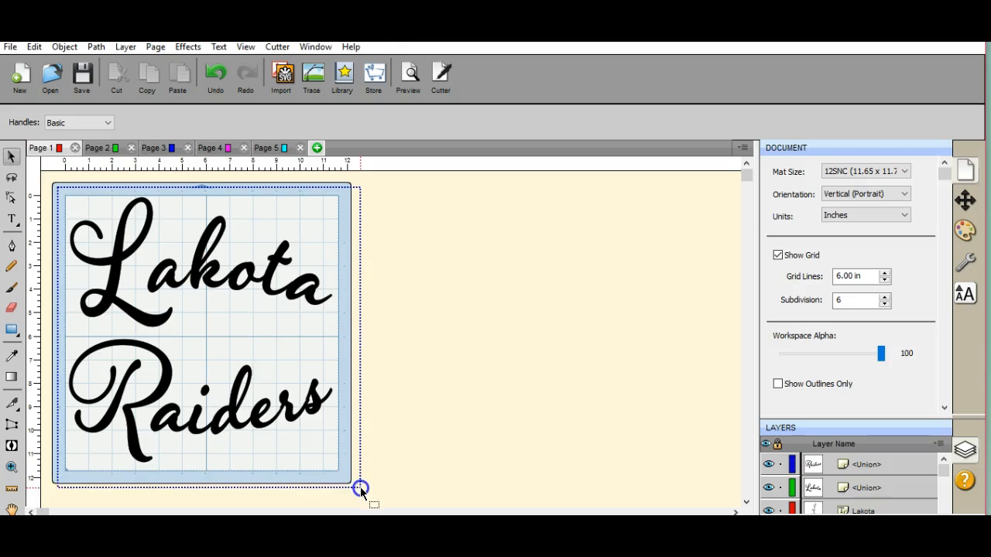
click(65, 47)
mouse_move(79, 66)
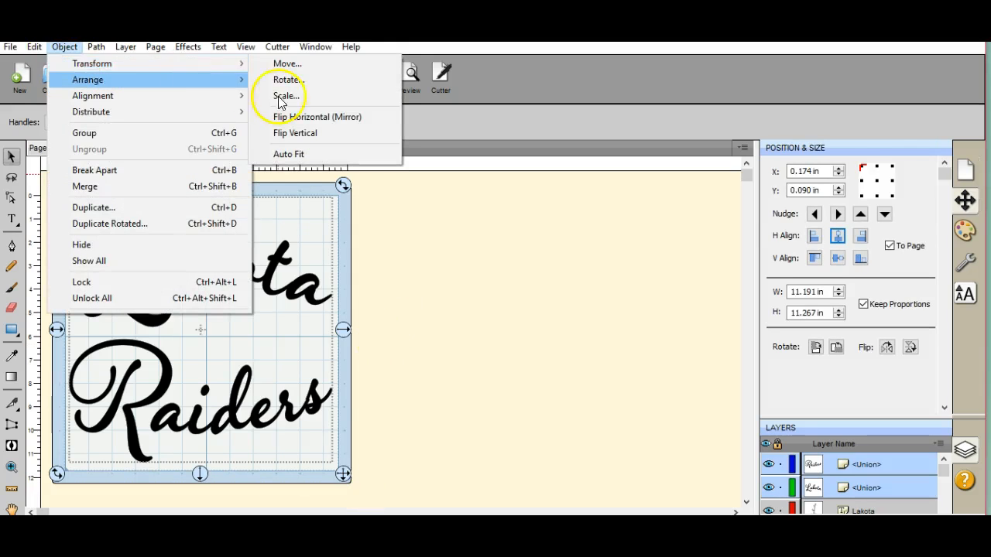
click(344, 116)
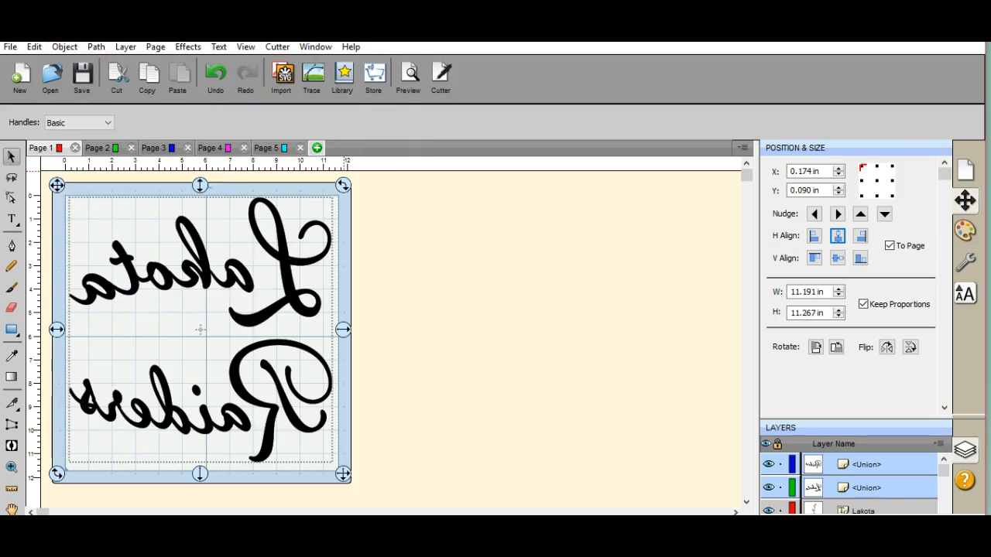
Mirror the "Lakota" and "Raiders" shadow layers on Page 2 horizontally, one after the other.
click(99, 148)
click(65, 49)
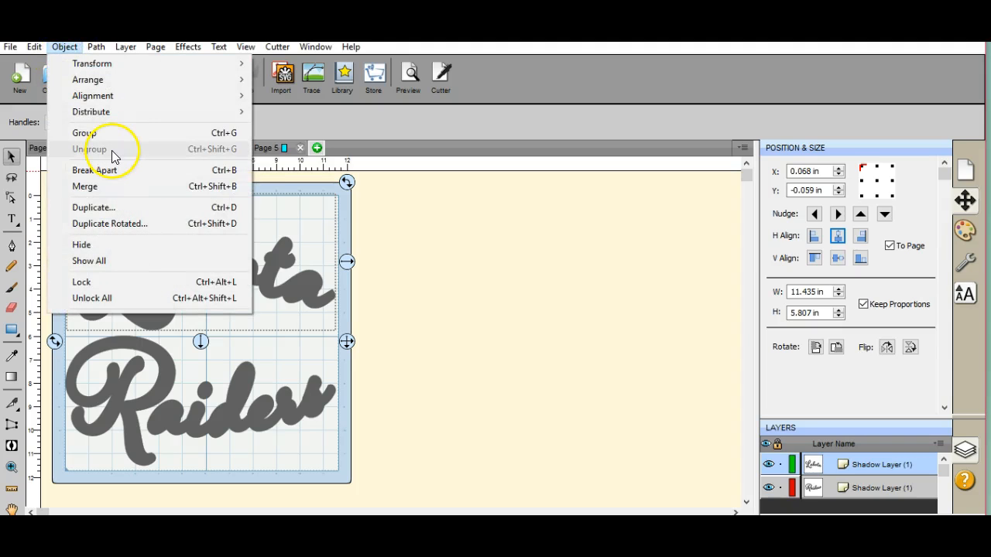
mouse_move(122, 65)
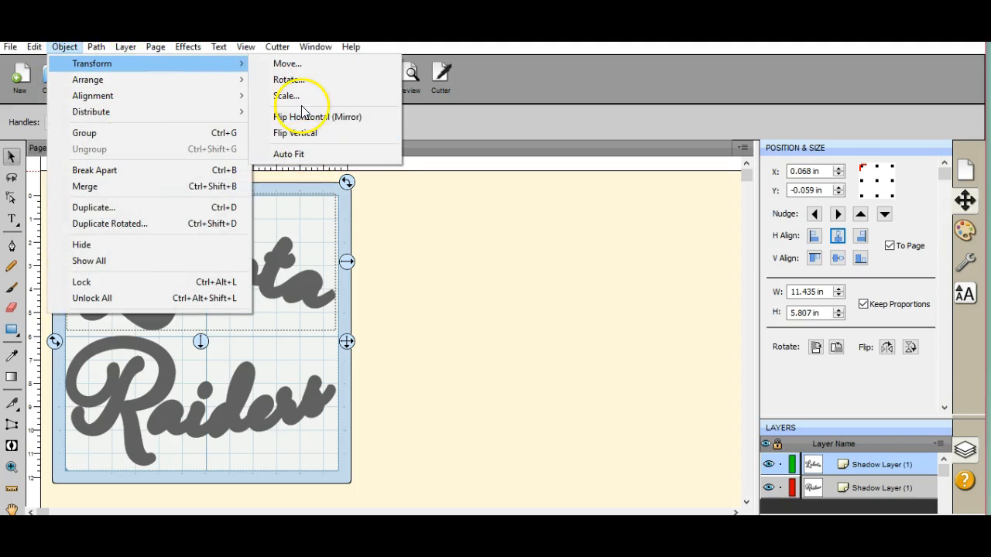
click(306, 117)
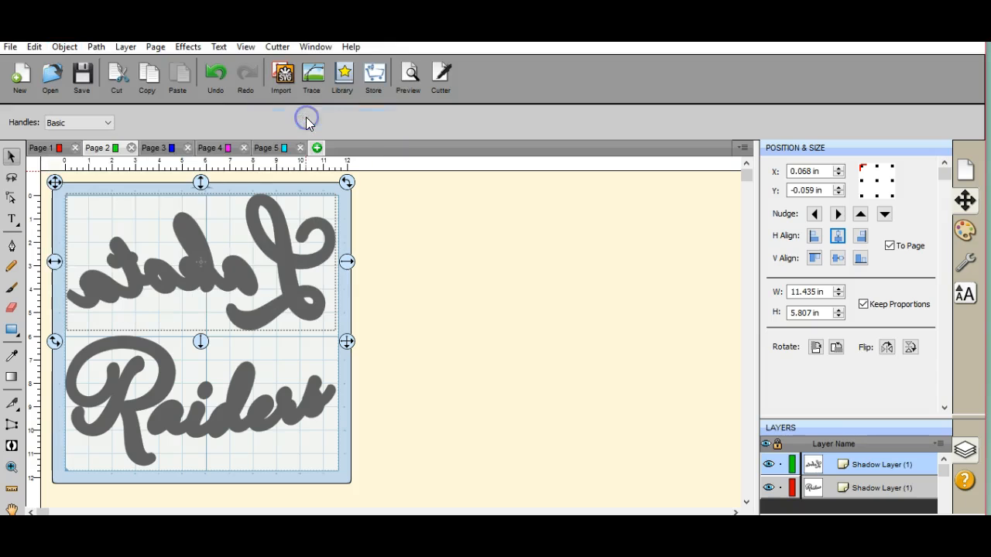
click(223, 408)
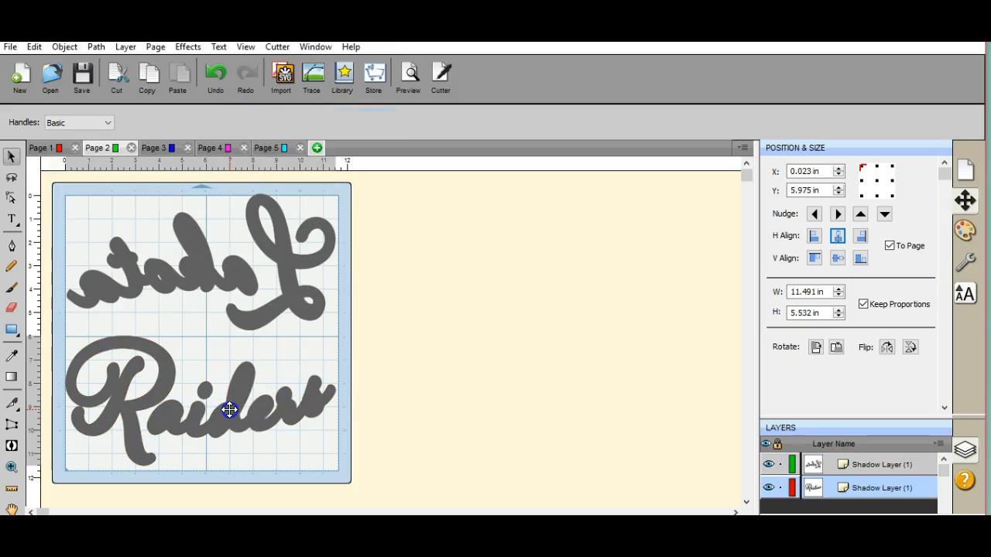
click(65, 48)
mouse_move(128, 65)
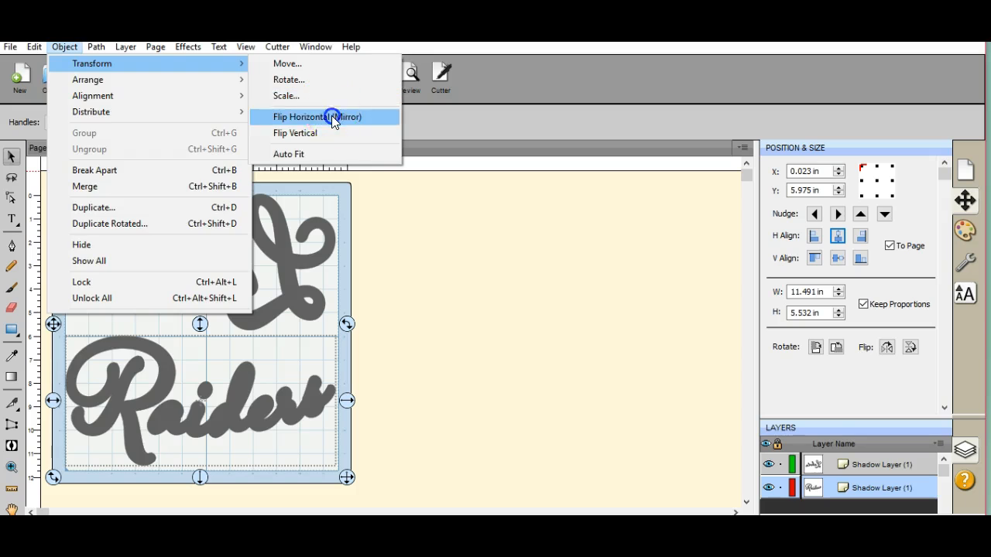
click(331, 117)
Mirror the complete Page 3 layout of L-with-feathers logo, number 32 and surname horizontally as one selection.
click(164, 148)
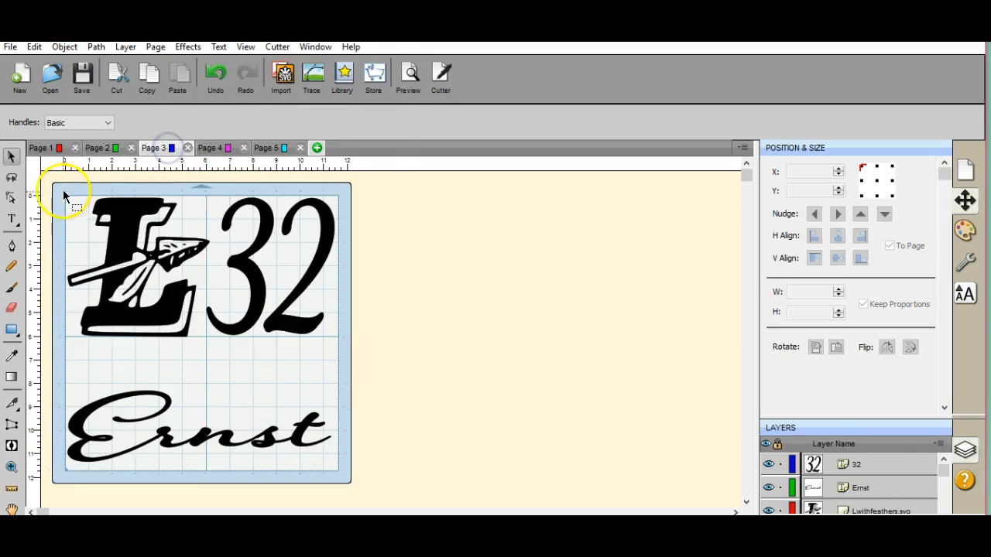
drag(62, 189, 366, 429)
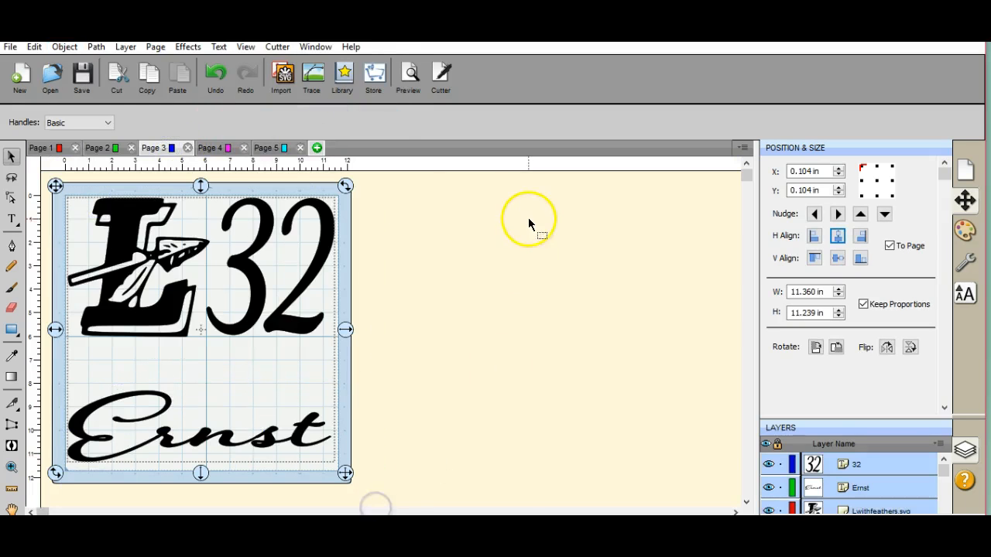
click(65, 47)
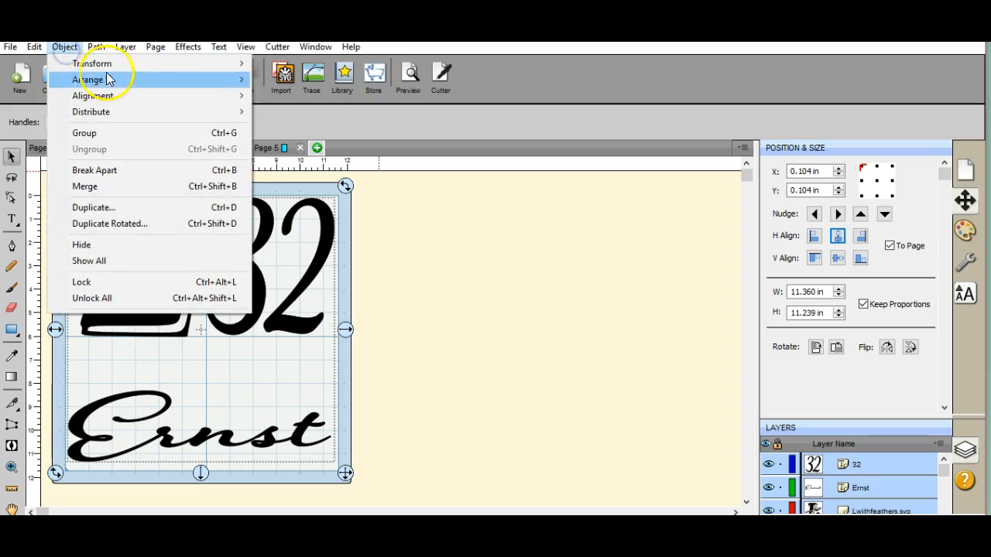
mouse_move(118, 69)
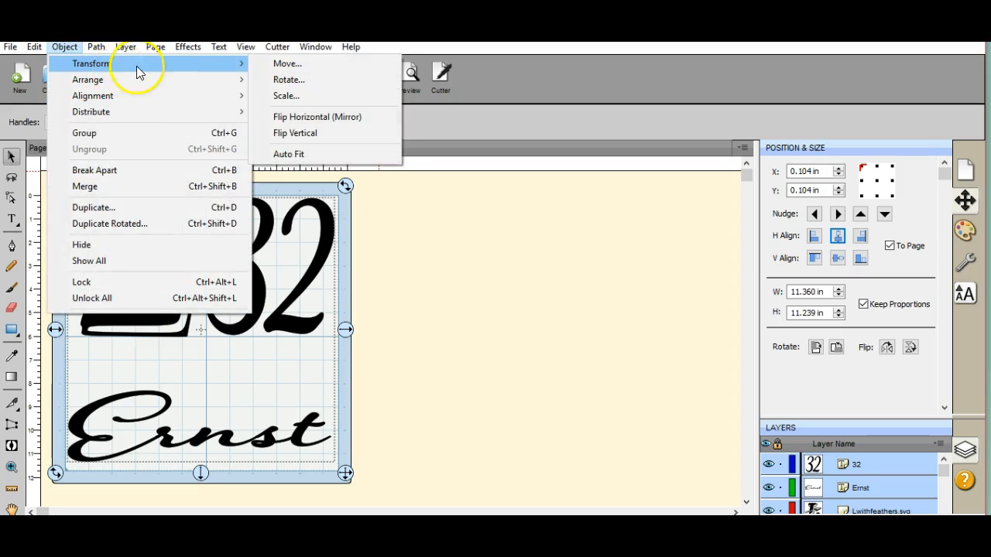
click(305, 117)
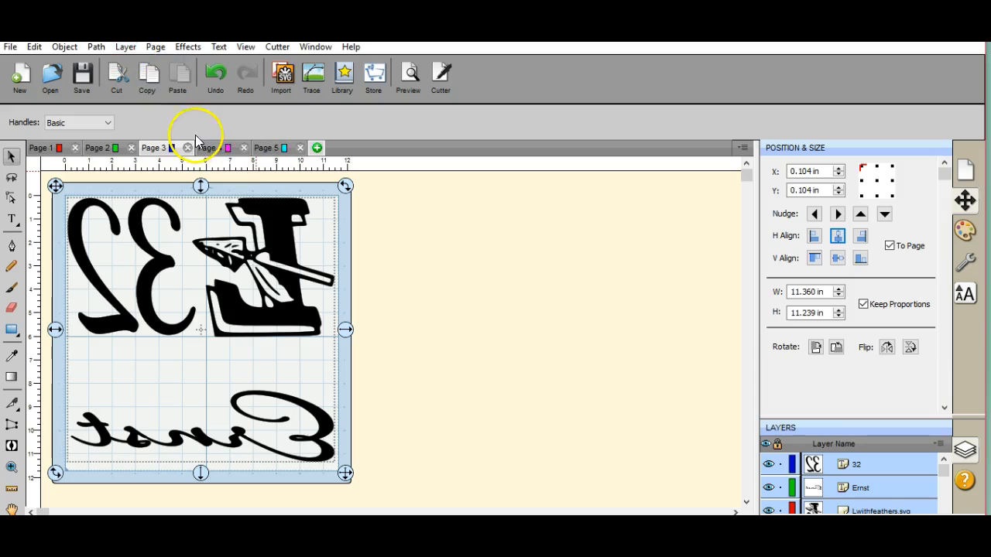
Mirror all the shadow layers of the logo, number 32 and surname on Page 4 horizontally as one selection.
click(215, 147)
drag(60, 189, 349, 479)
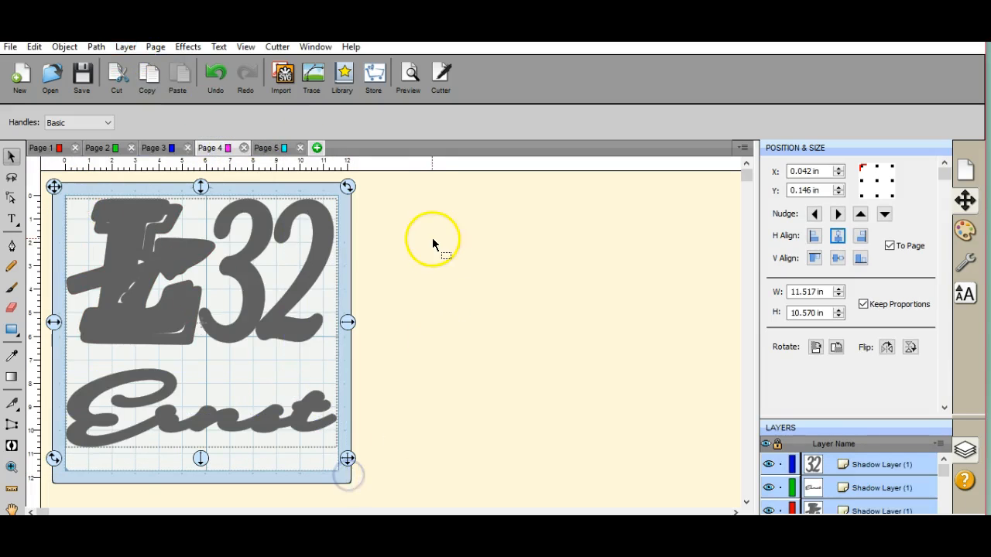
click(68, 48)
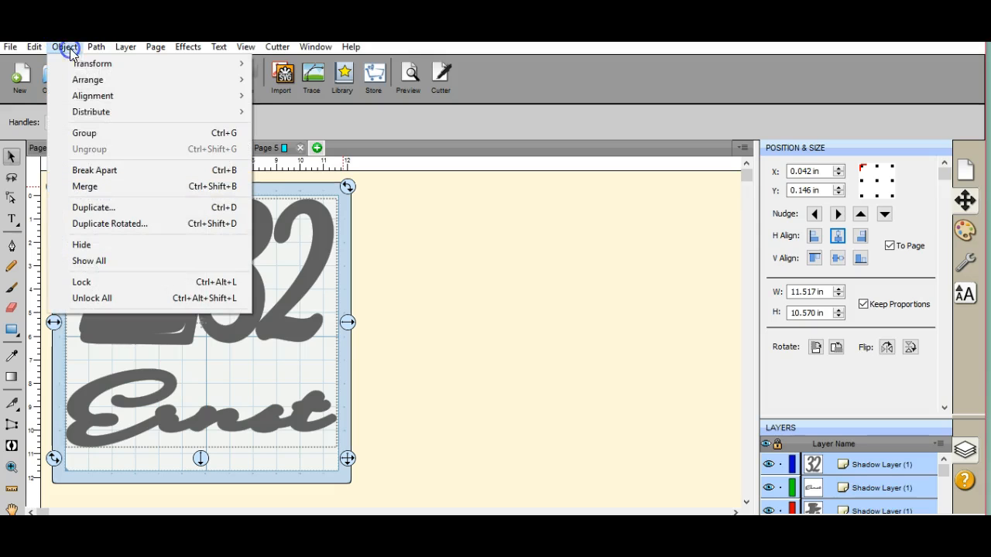
mouse_move(126, 68)
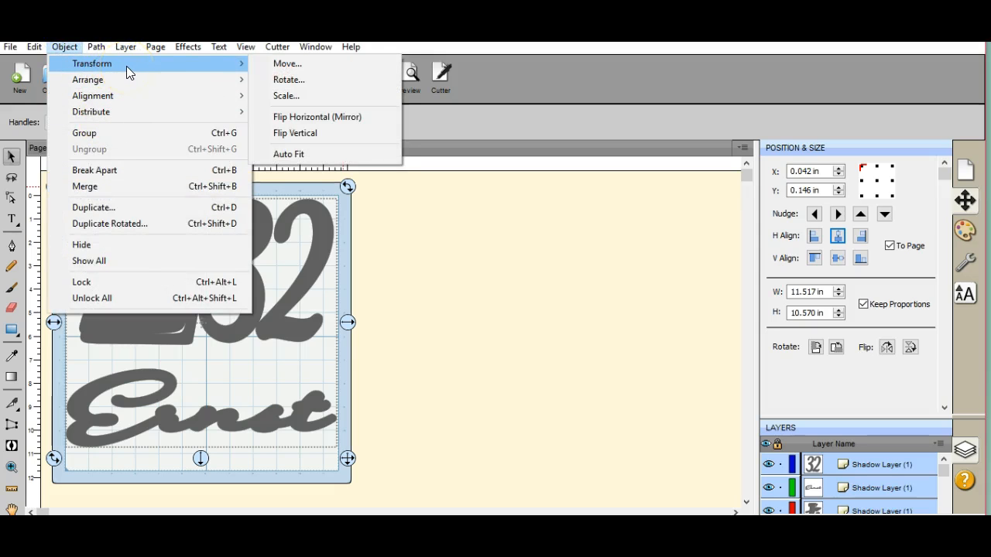
click(315, 118)
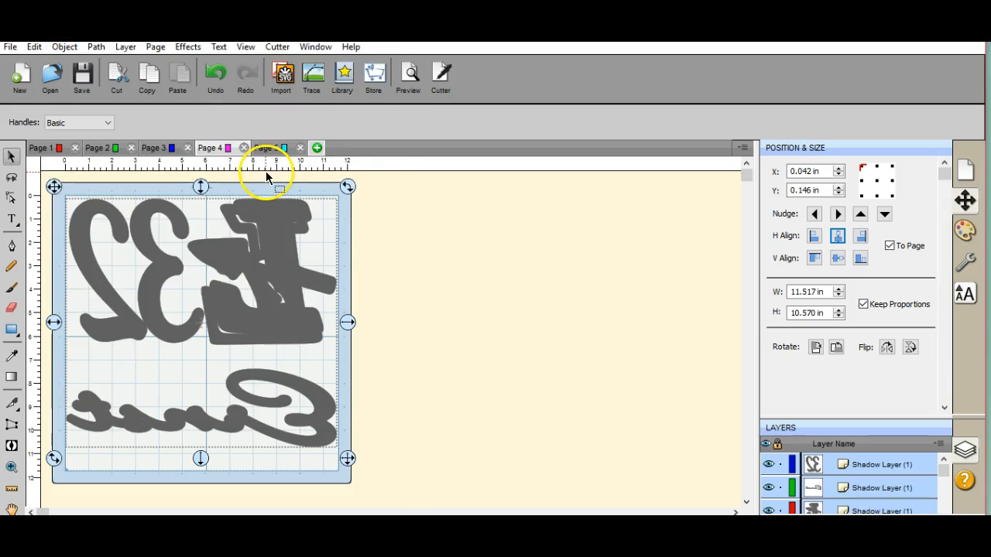
Export the mirrored Page 4 shadow layers to the USB stick (F:) as an FCM file named LRJacket.
click(11, 47)
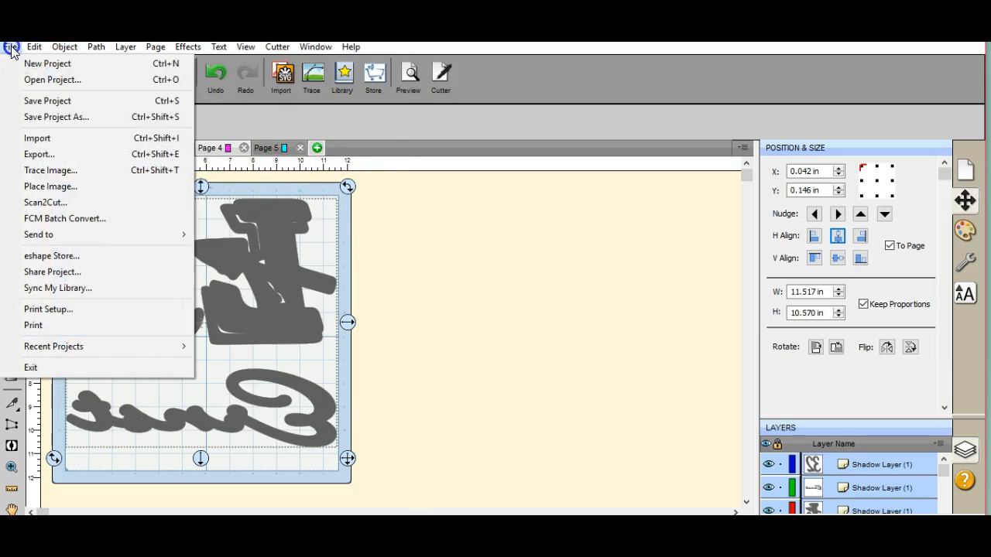
click(69, 155)
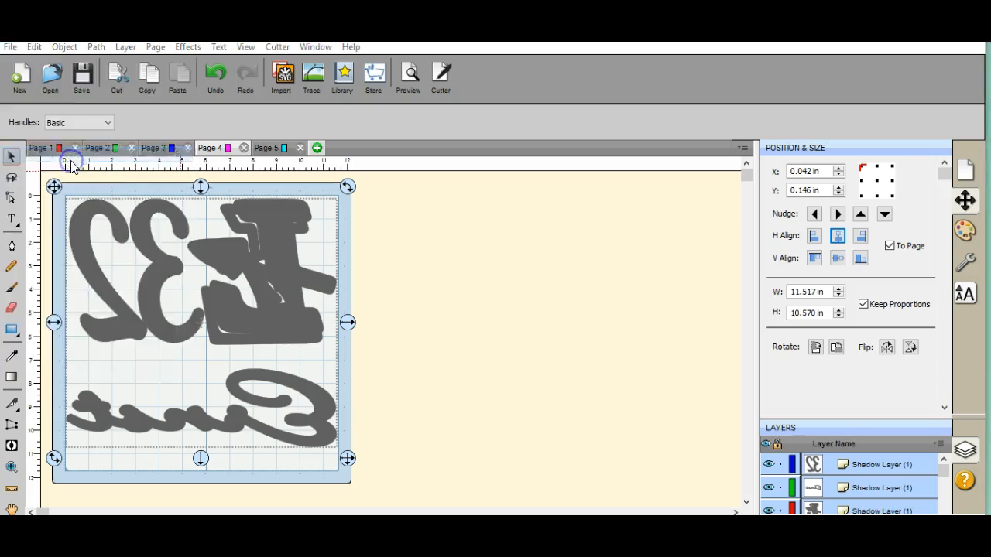
click(256, 55)
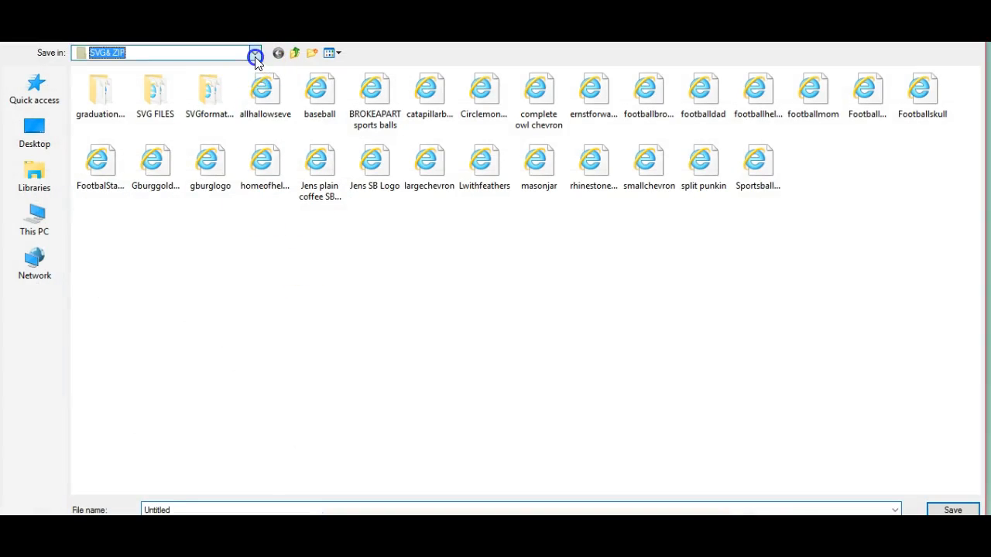
click(221, 289)
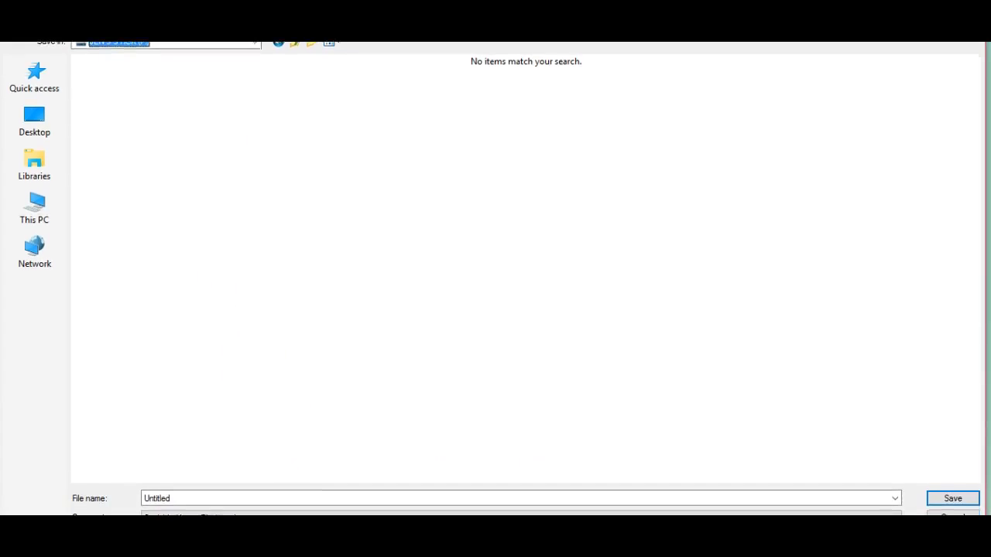
click(343, 506)
click(342, 492)
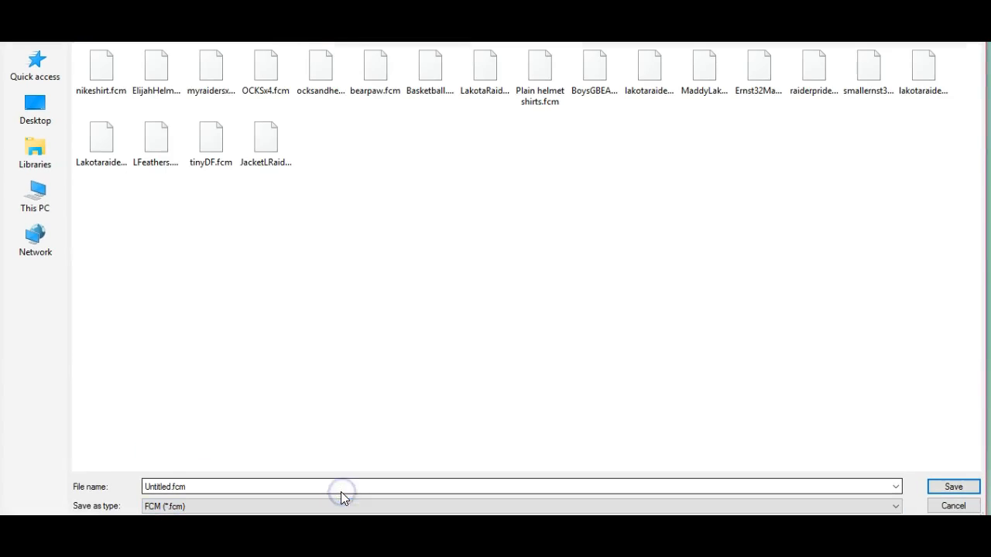
click(334, 485)
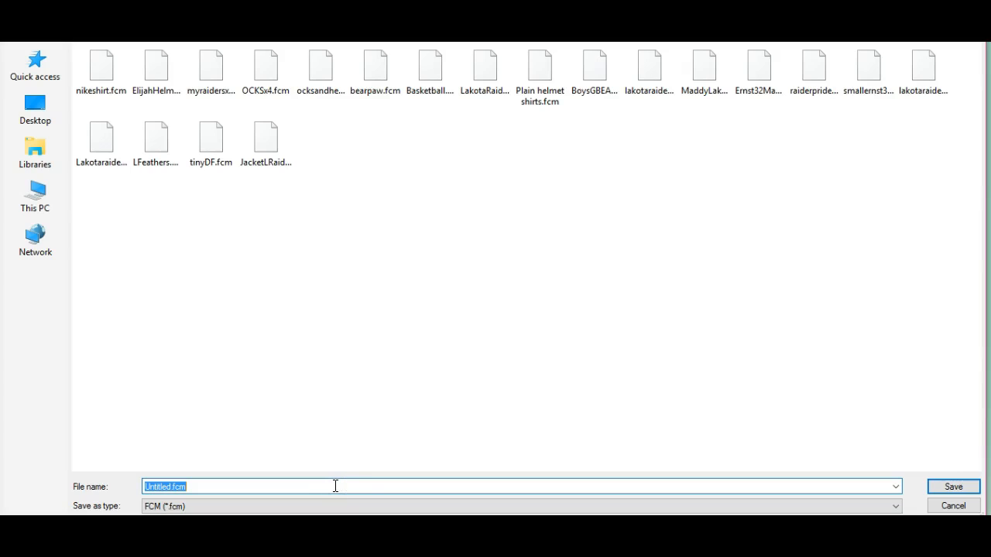
text(LRJacket)
key(Return)
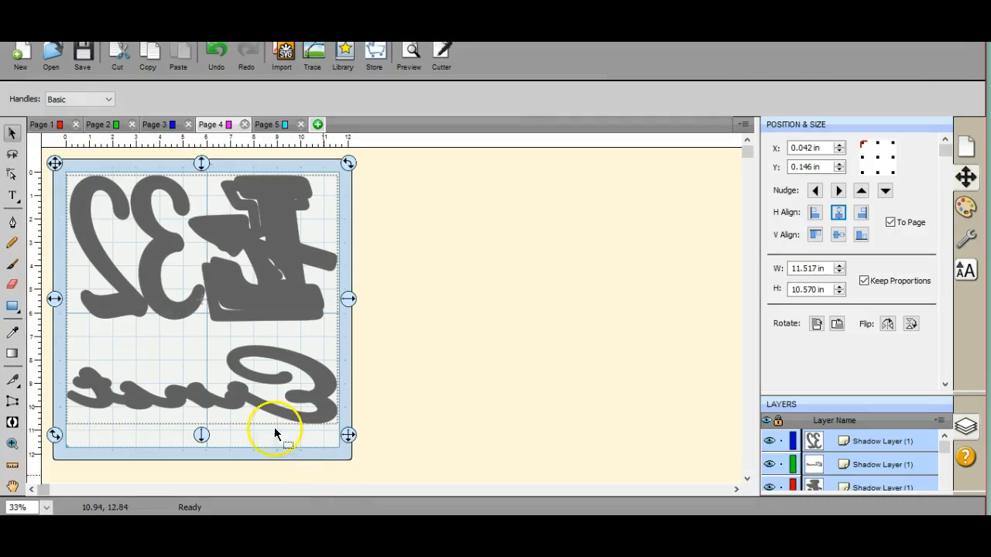
Export the mirrored "Lakota Raiders" shadow layers on Page 2 to the USB stick as FCM file LRjacket2.
click(115, 124)
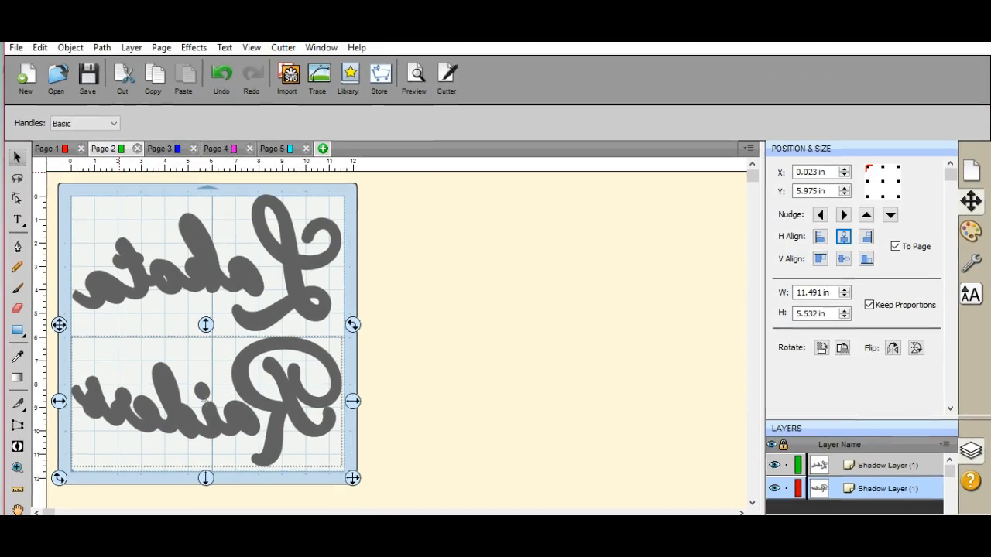
click(16, 48)
click(68, 155)
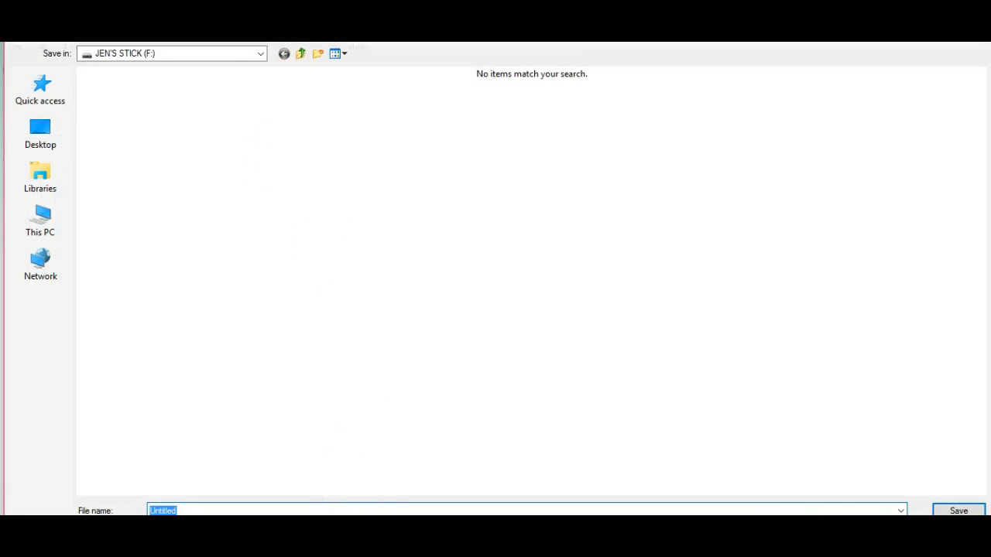
click(364, 529)
click(333, 518)
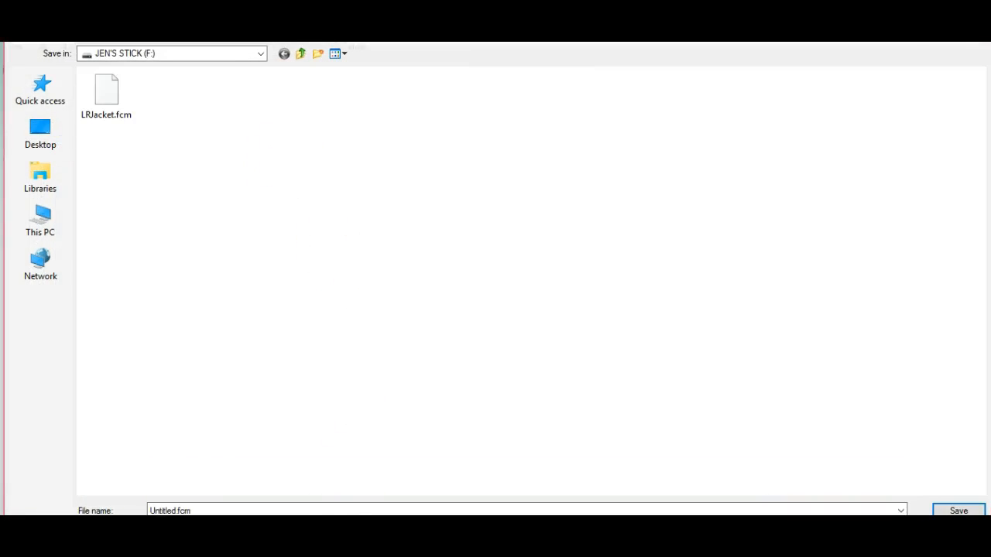
double_click(328, 508)
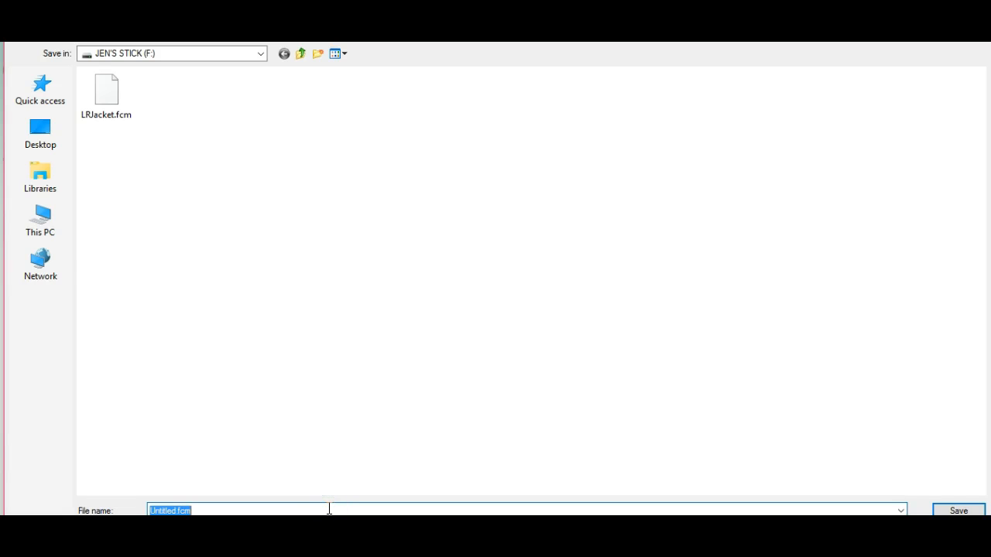
text(LR)
key(Return)
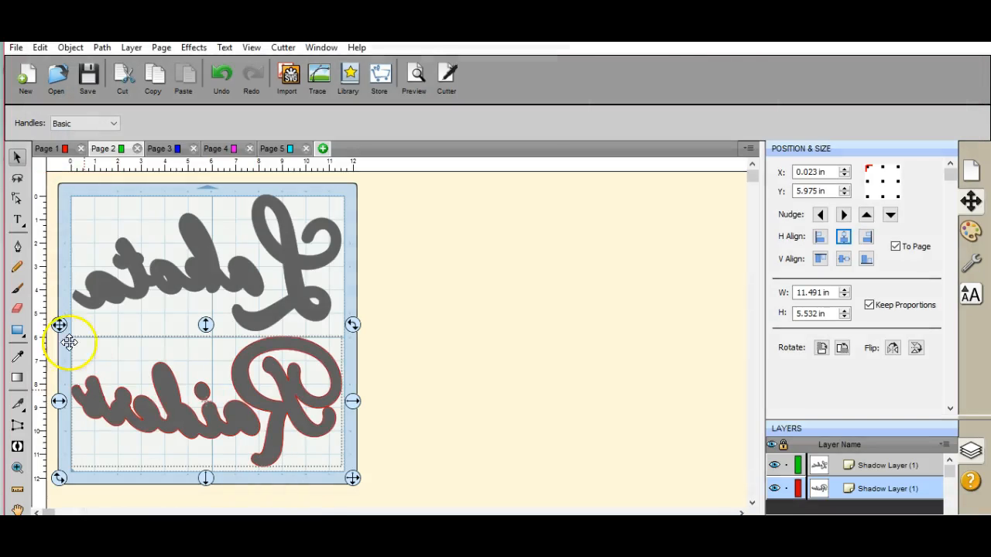
Export the mirrored logo, number and surname designs on Page 3 to the USB stick as FCM file LRjacket3.
click(164, 148)
click(14, 48)
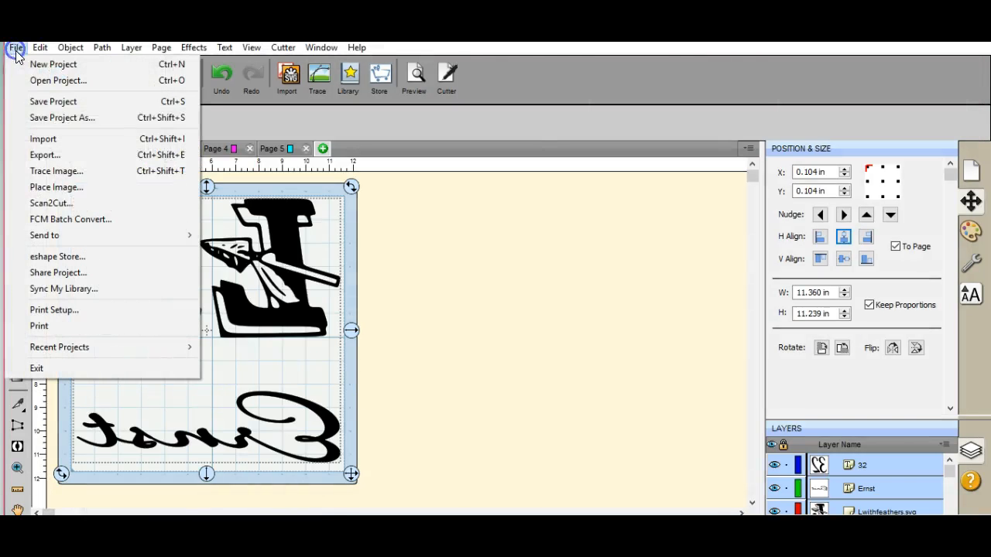
click(63, 159)
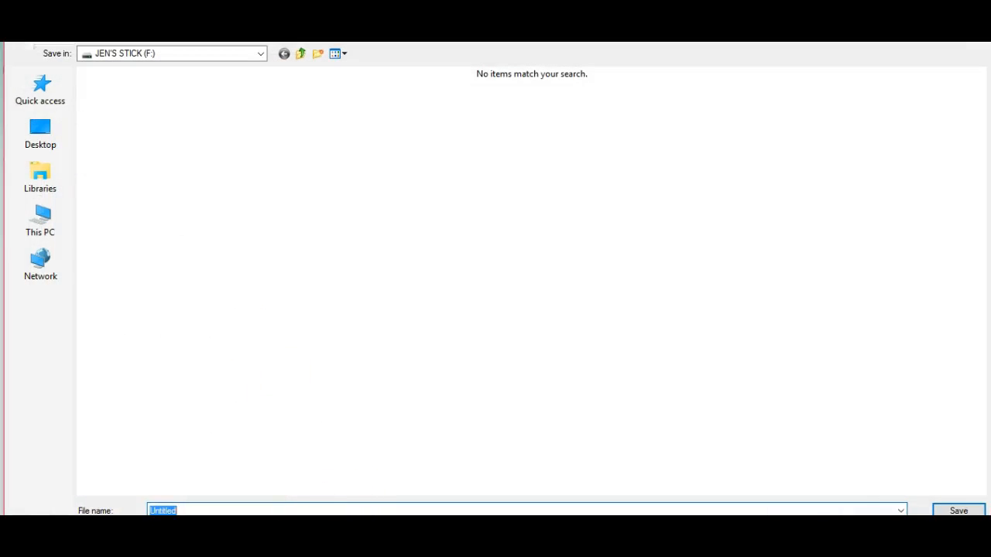
click(303, 527)
click(302, 519)
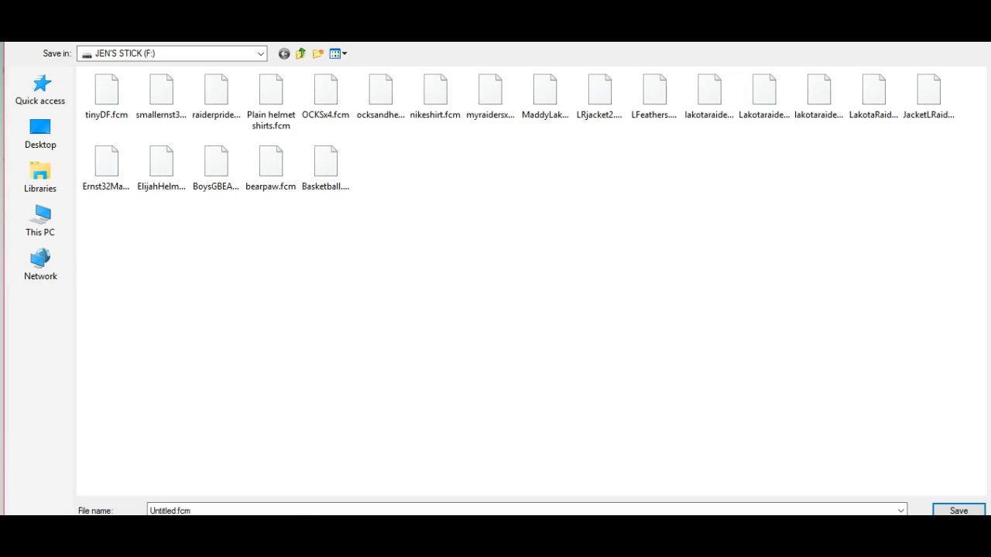
click(291, 510)
text(LRjacket)
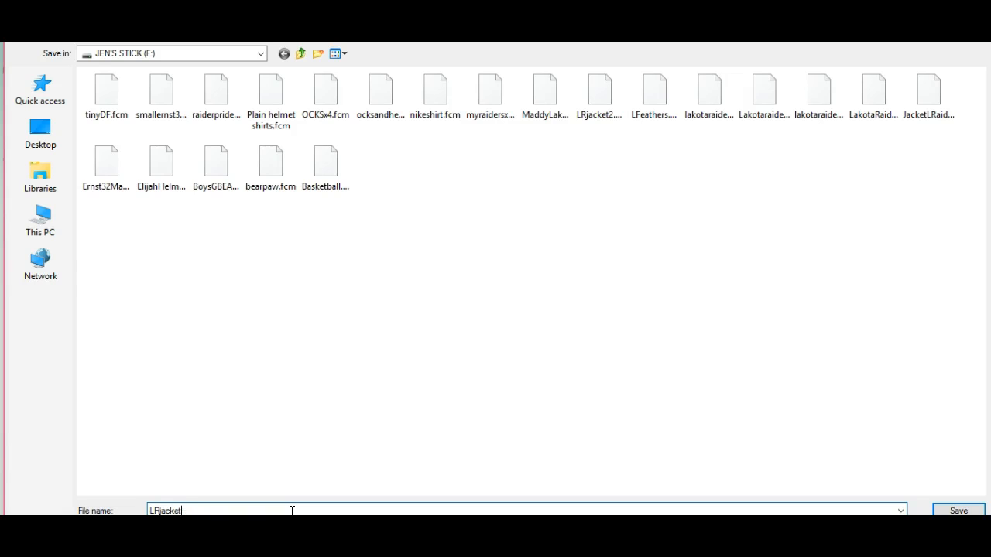
text(3)
key(Return)
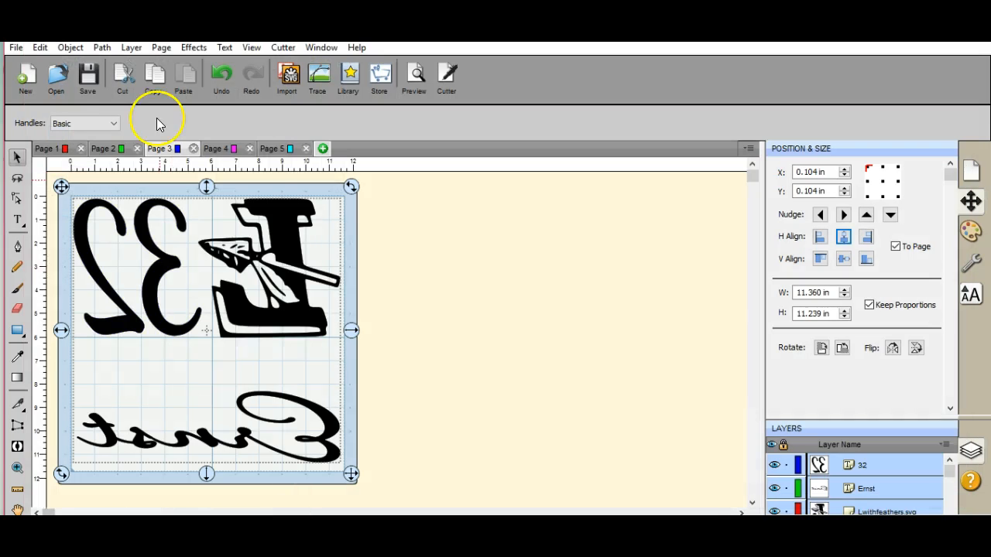
click(230, 151)
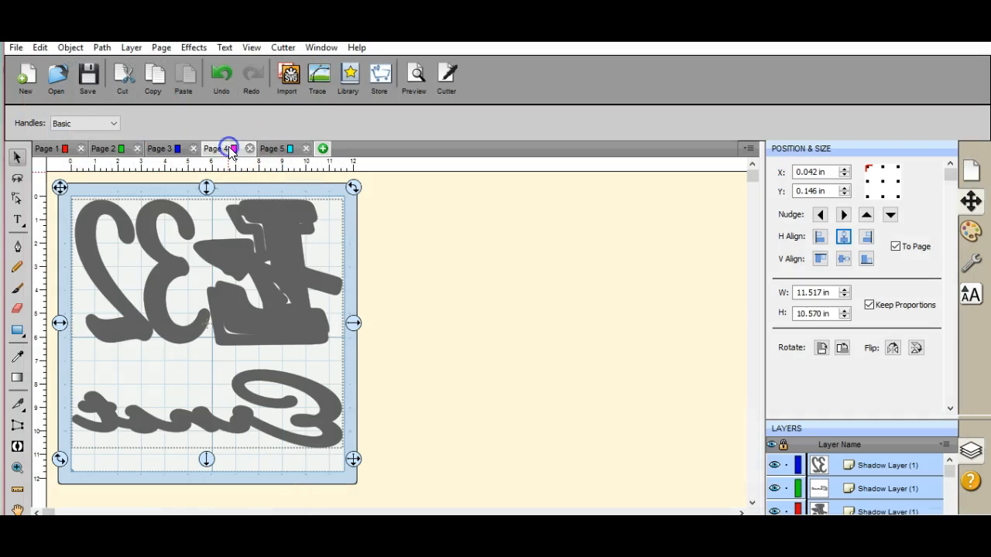
click(17, 47)
click(139, 155)
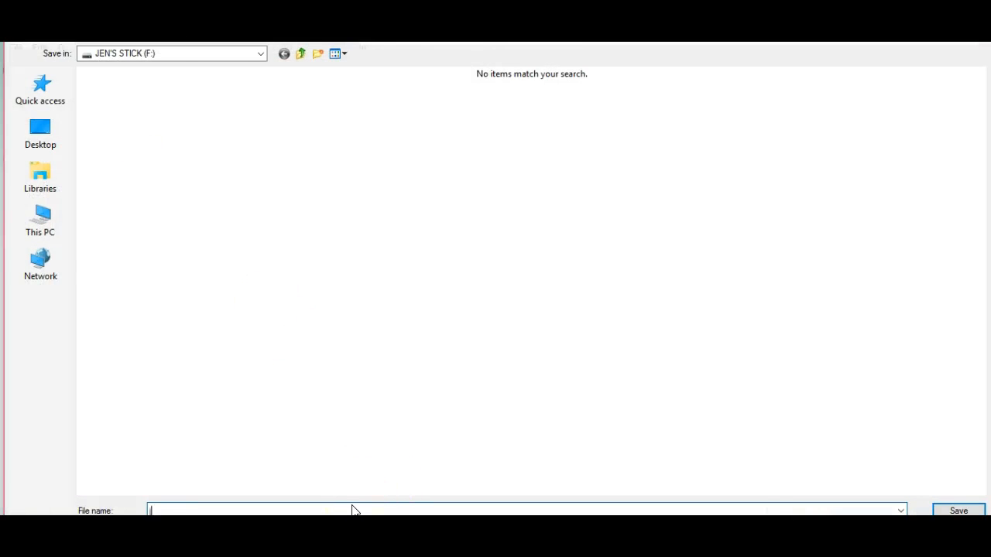
text(jacket)
key(Return)
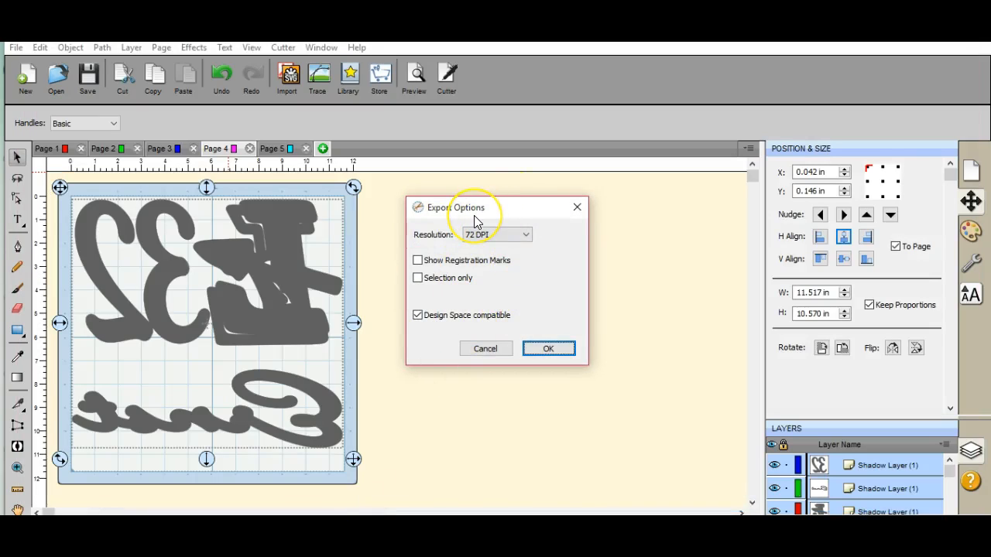
click(575, 207)
click(768, 87)
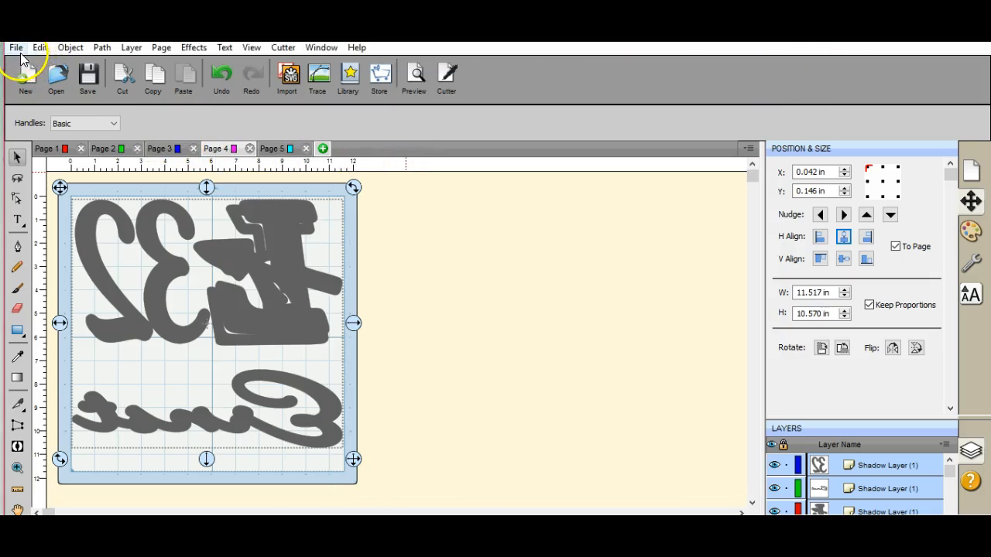
Export the mirrored logo, number and surname shadow layers on Page 4 to the USB stick as FCM file jacket4.
click(17, 48)
click(94, 155)
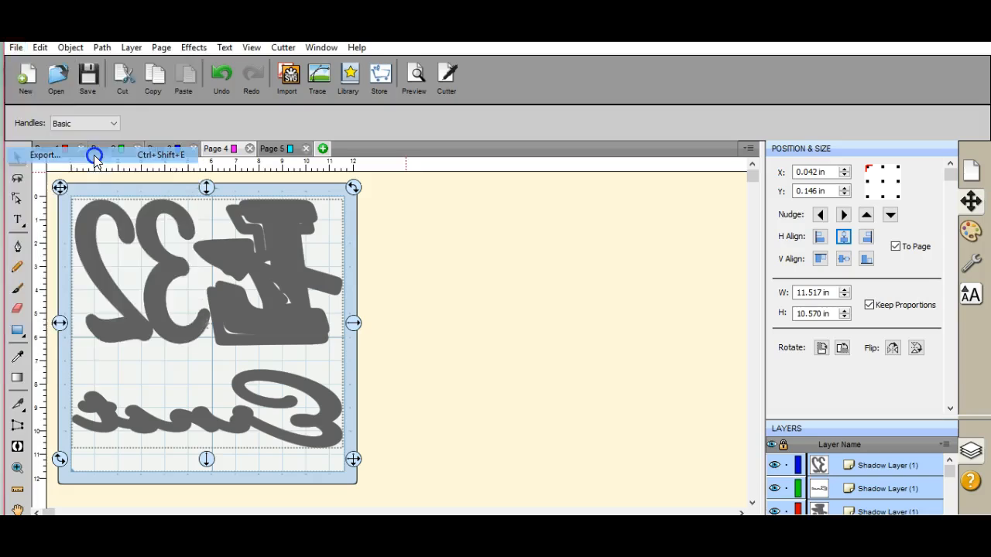
click(372, 528)
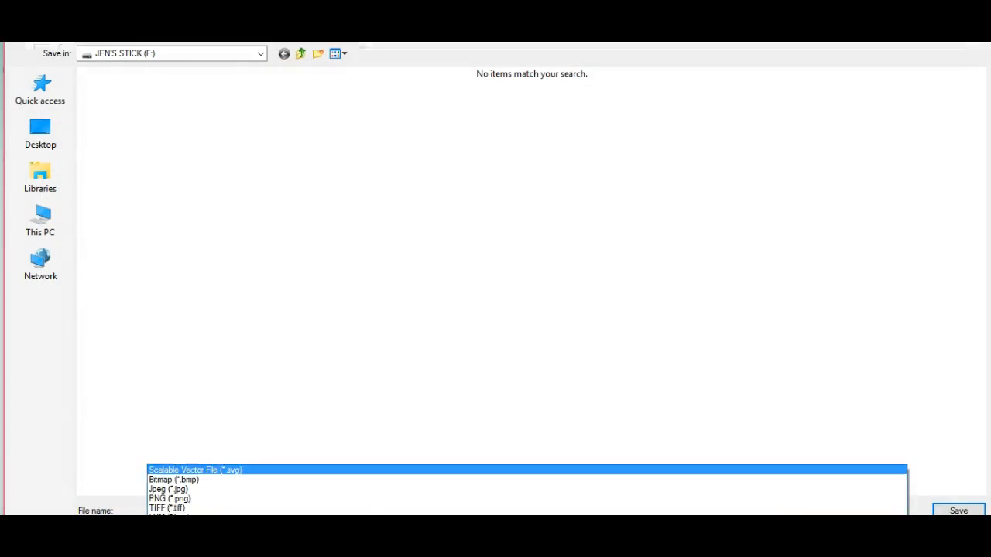
click(358, 517)
click(329, 509)
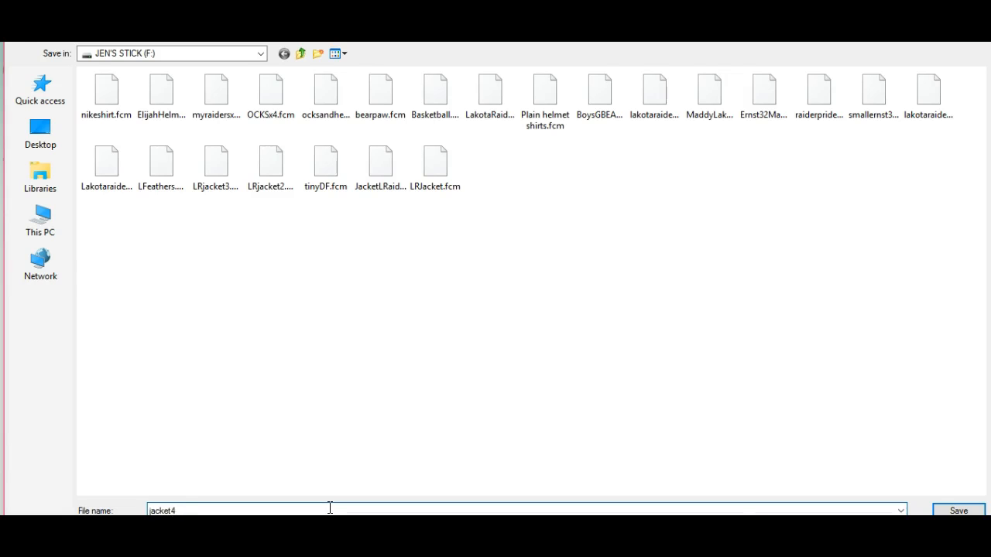
key(Return)
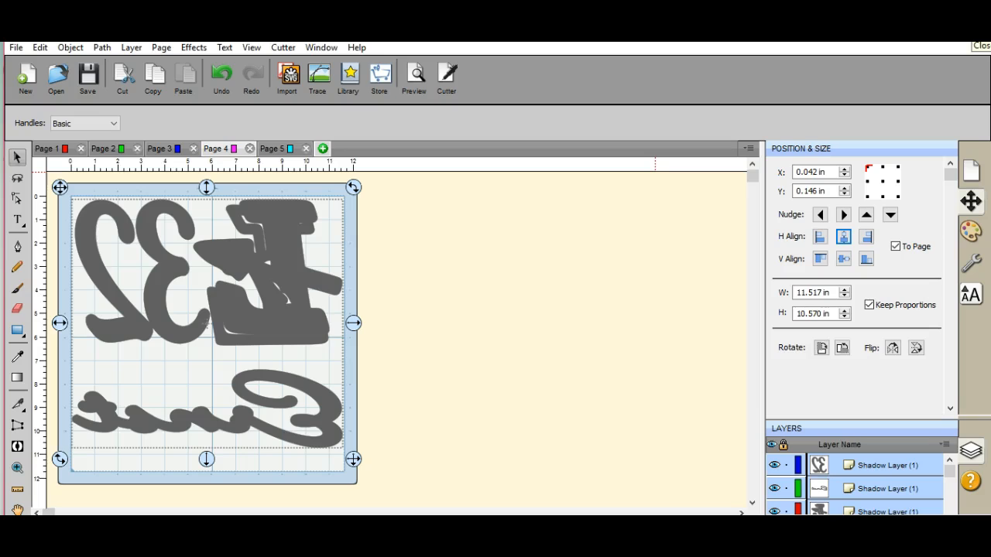
Close the program and save the project changes as JacketLayer in the SCUT files folder in Sure Cuts A Lot 4 format.
click(975, 33)
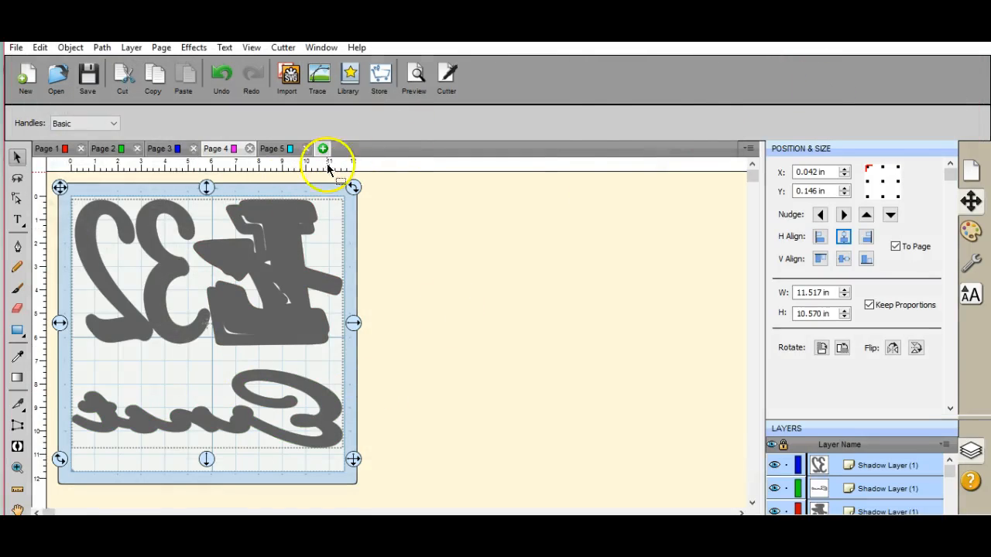
key(alt+F4)
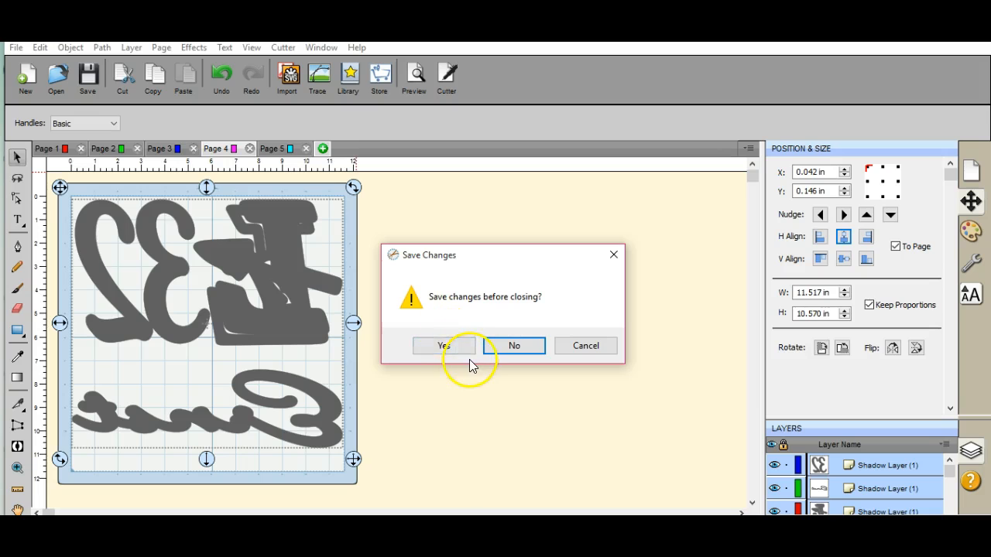
click(452, 346)
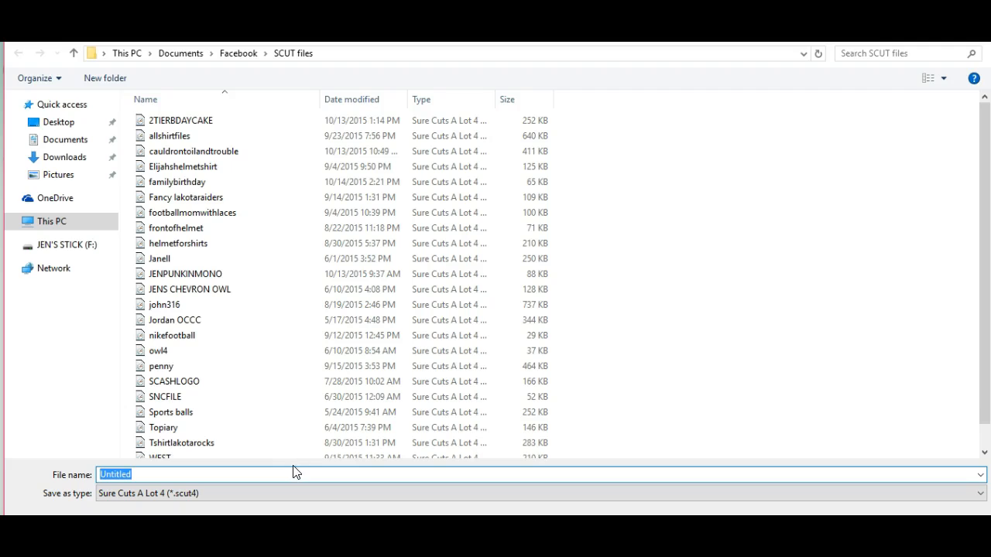
text(JacketLayer)
key(Return)
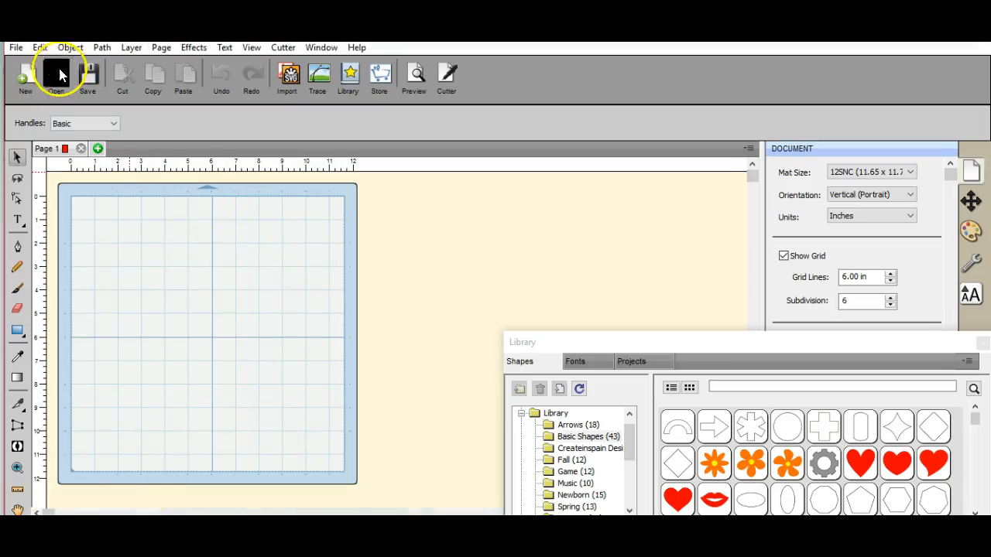
Open the saved JacketLayer project from the SCUT files folder inside Documents > Facebook.
click(60, 74)
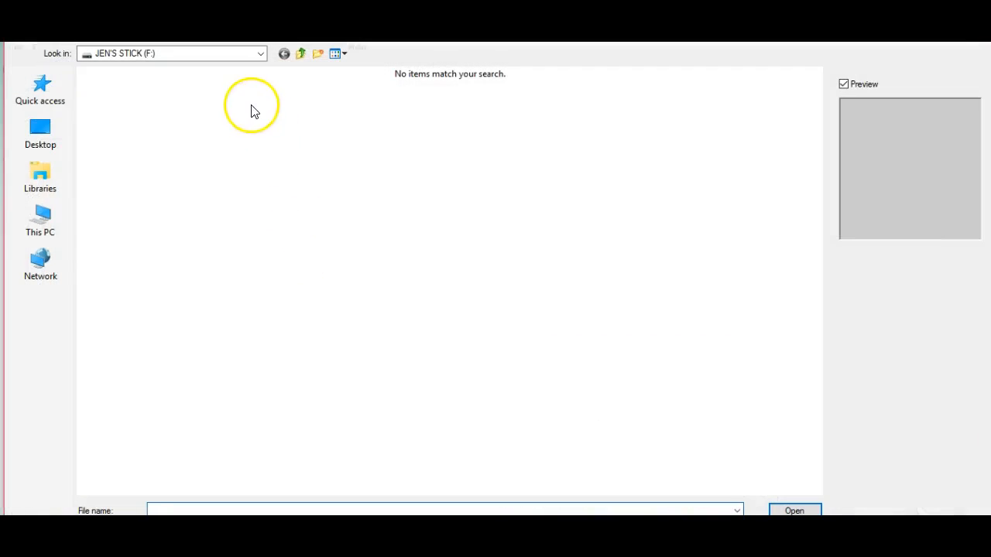
click(261, 53)
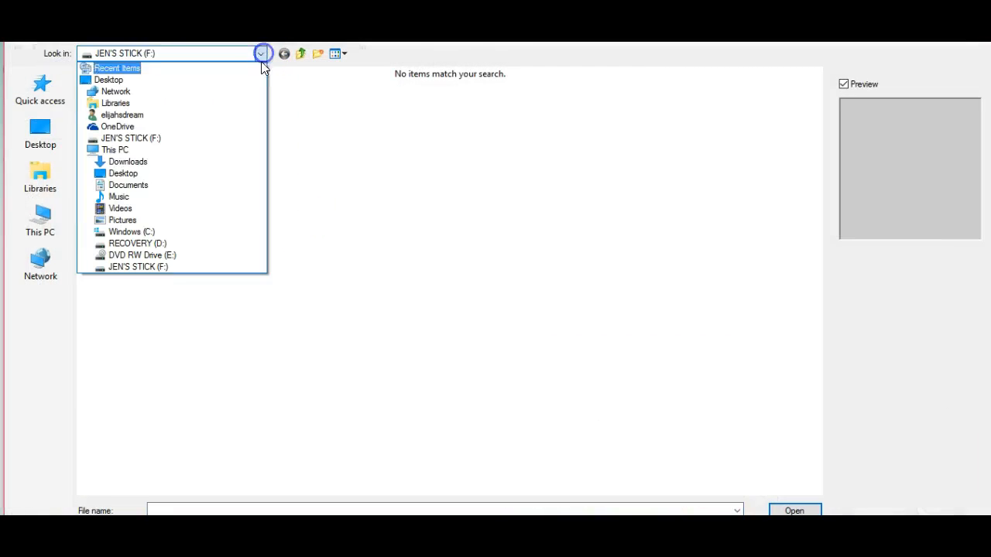
click(217, 184)
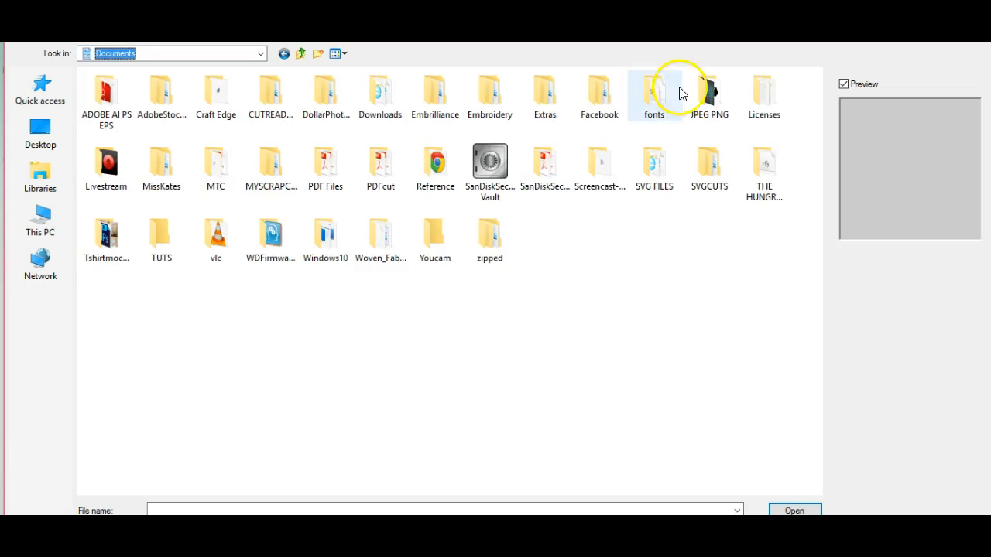
double_click(599, 91)
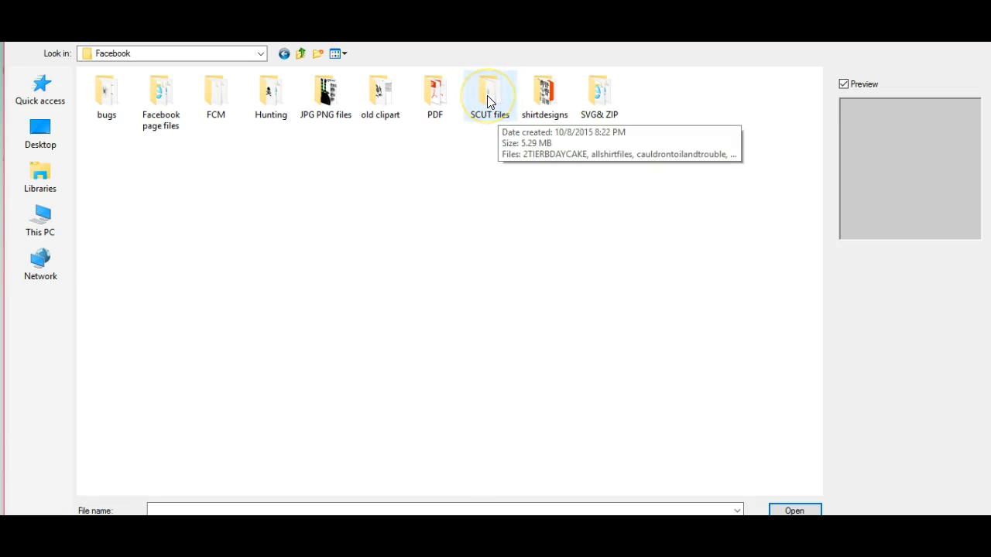
double_click(488, 101)
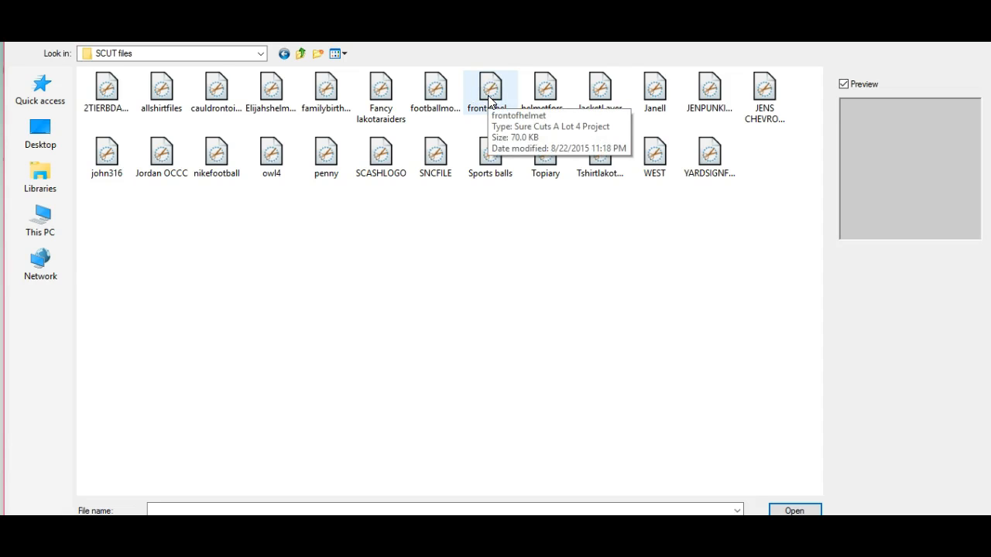
click(600, 87)
double_click(600, 86)
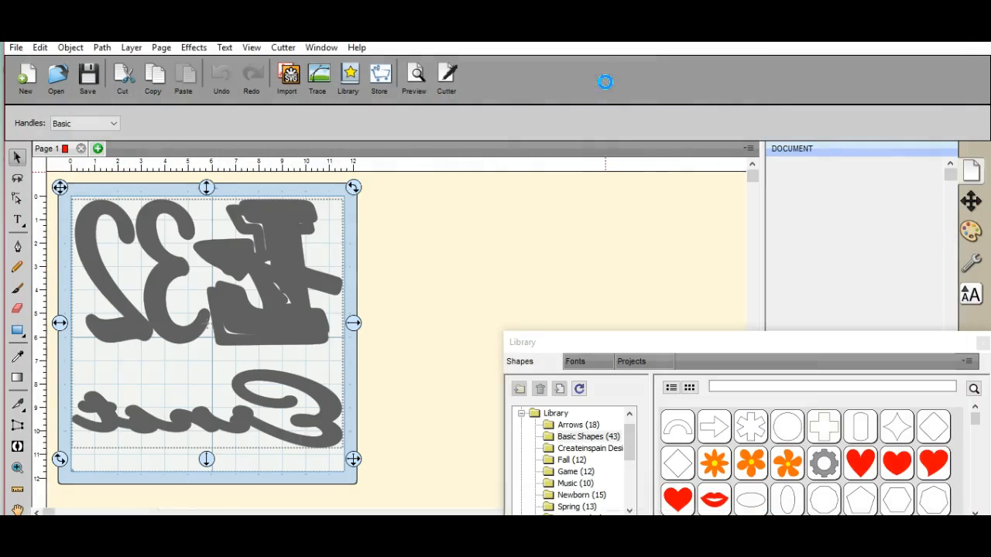